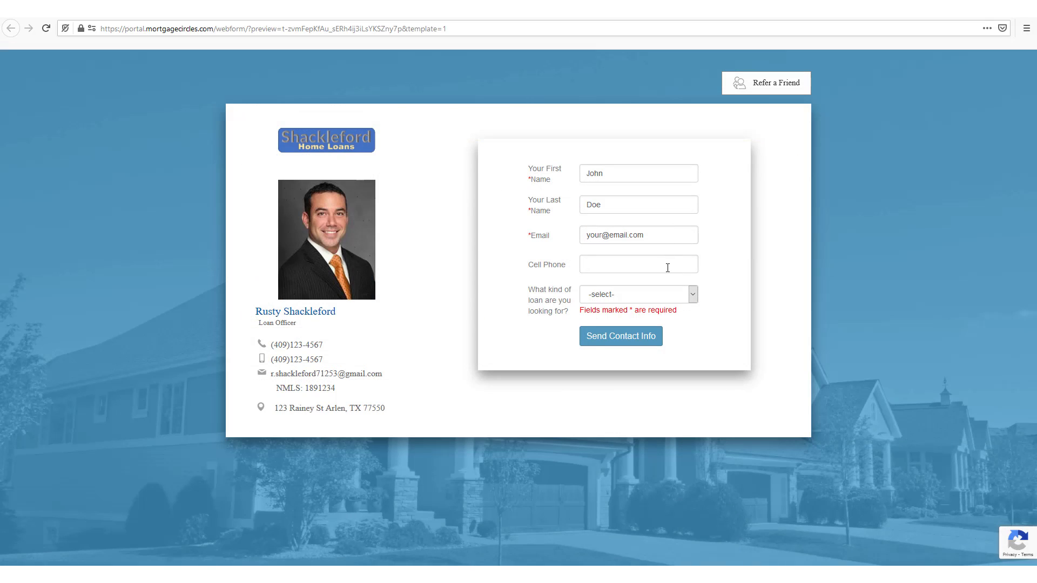
Set the loan type to Cash-Out Refinance and start replacing the sample email word with 'John'
click(647, 295)
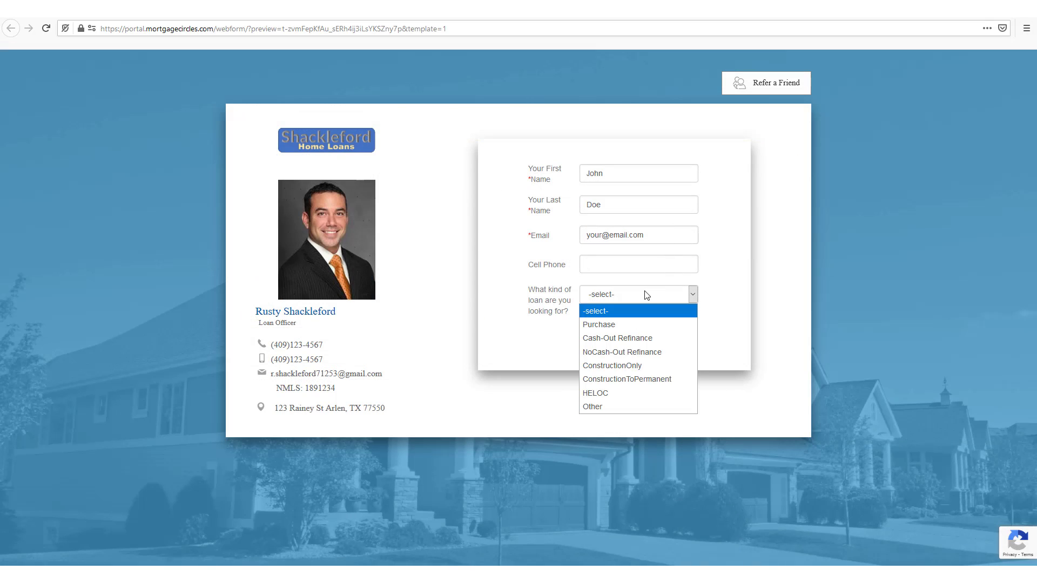
click(656, 340)
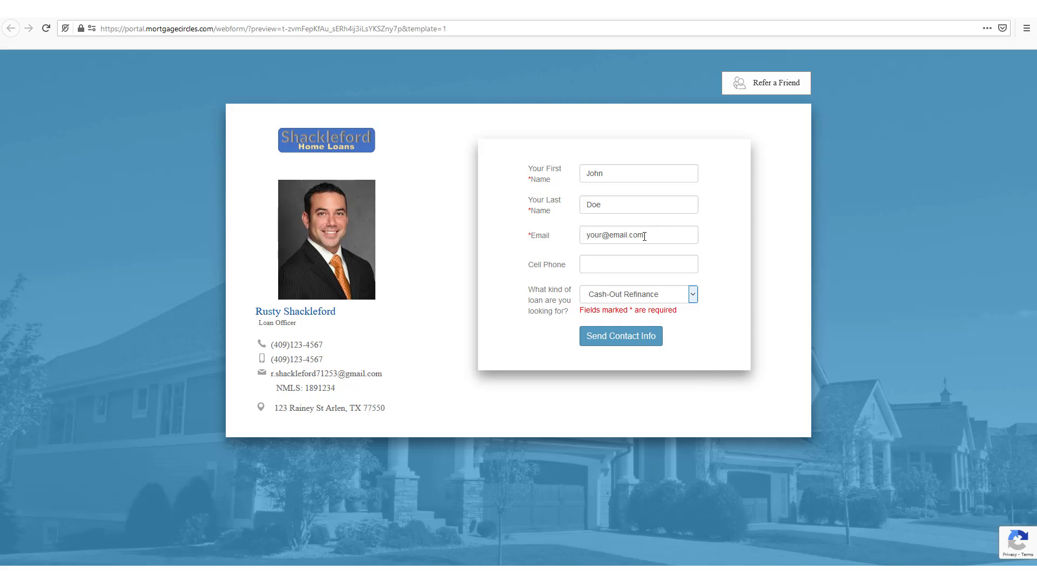
drag(603, 235, 556, 234)
text(John)
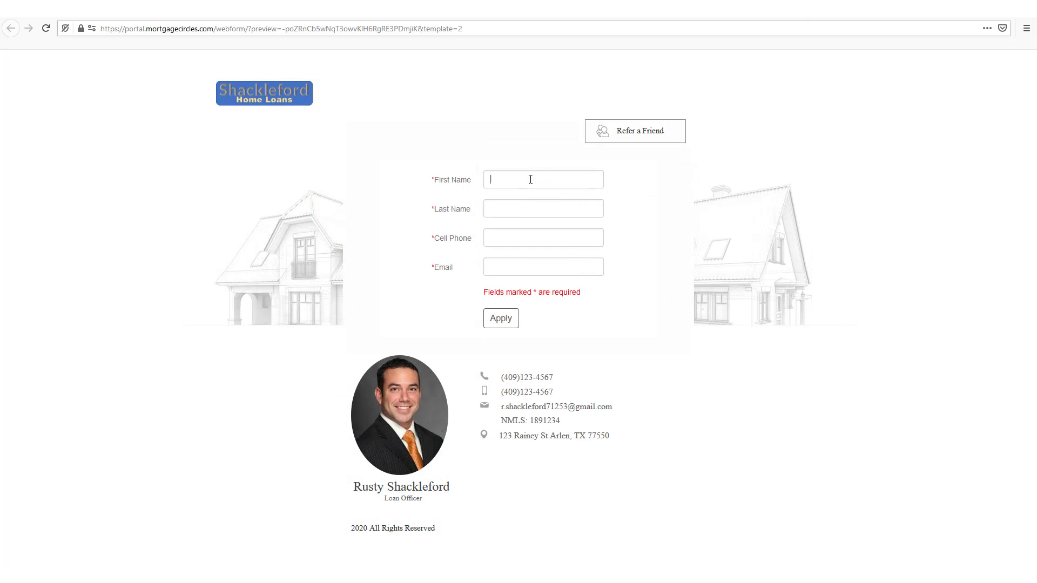
Fill in the test contact's name, cell phone and email address, then submit the template 2 form
click(532, 268)
text(randy@test.c)
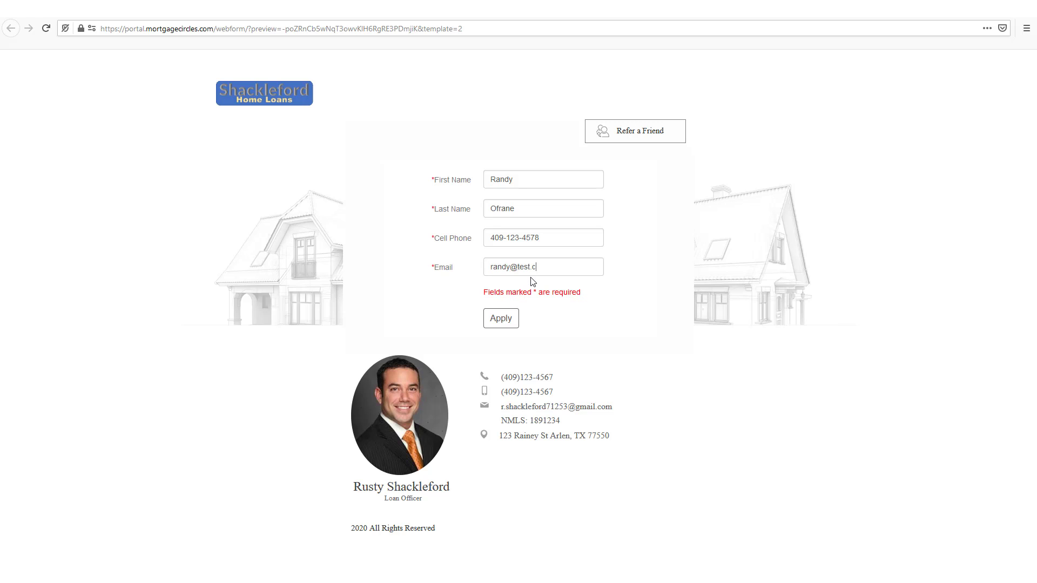
text(om)
click(508, 326)
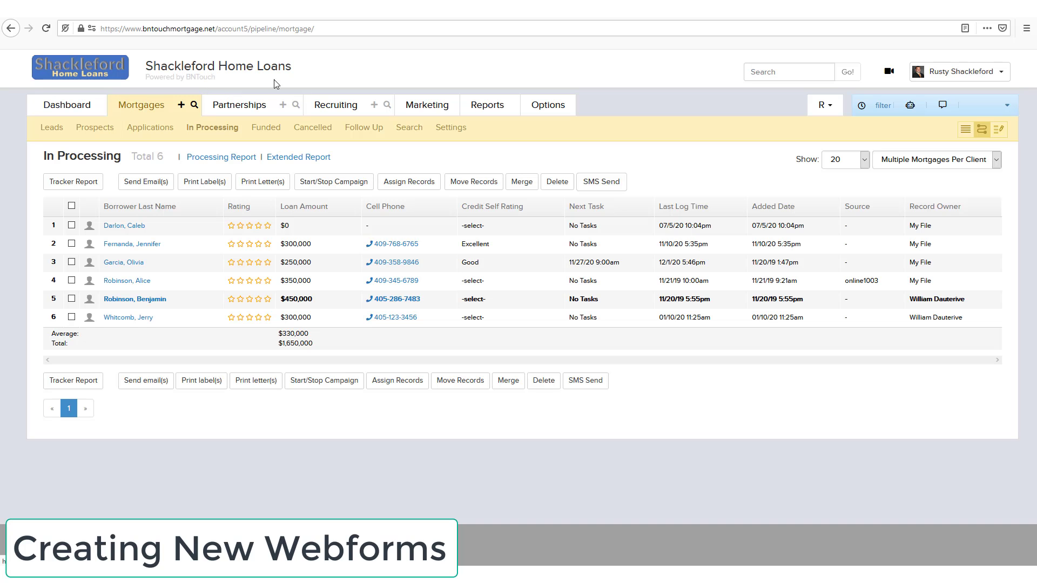
Go to Options, filter the categories to Integrations, and enter the Web Forms Manager
click(543, 106)
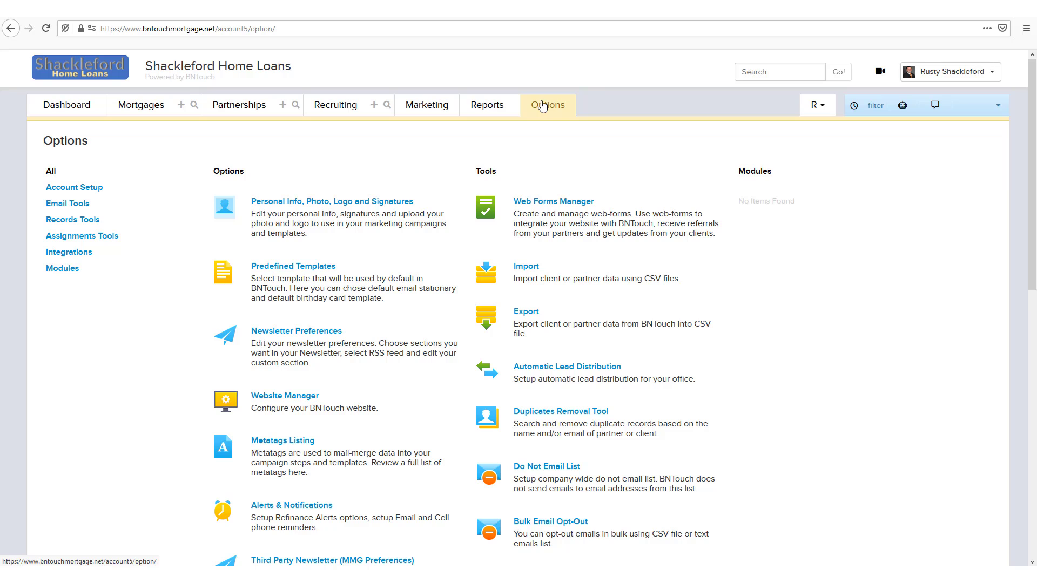
click(66, 259)
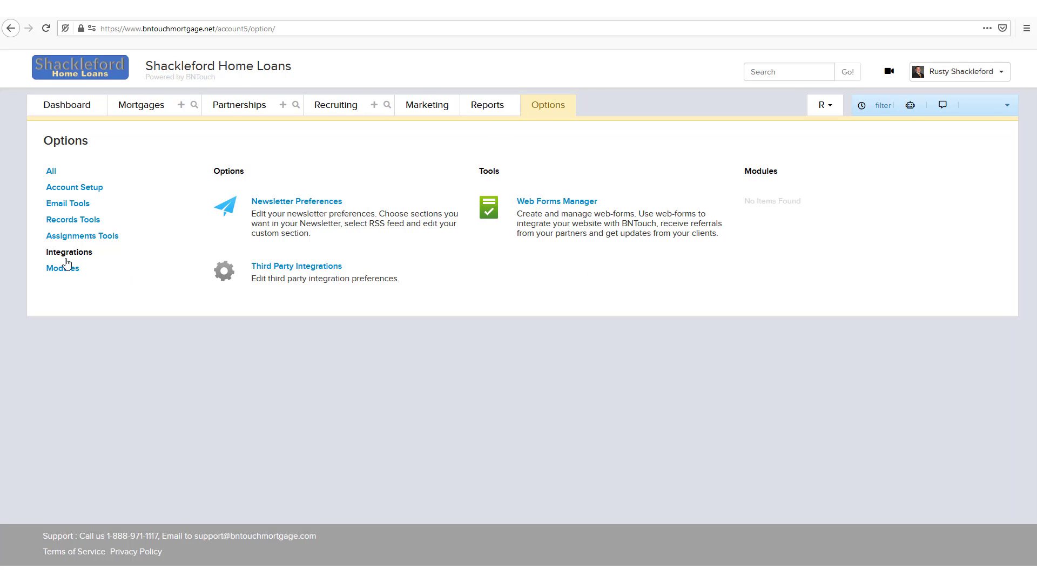
click(562, 203)
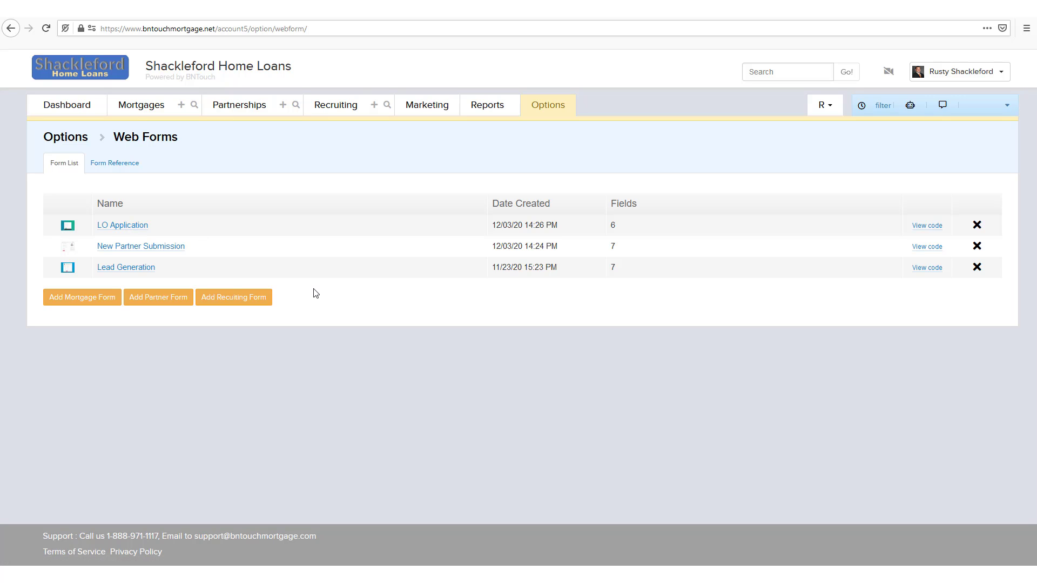
Add a new mortgage form named 'Bill's Lead Form' and set its sharing to Public
click(91, 304)
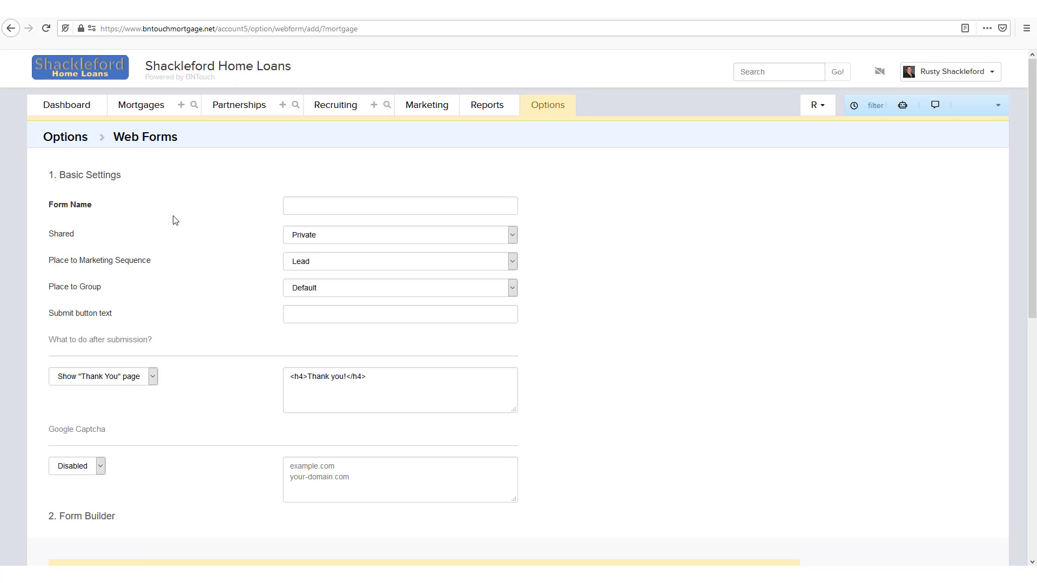
click(355, 205)
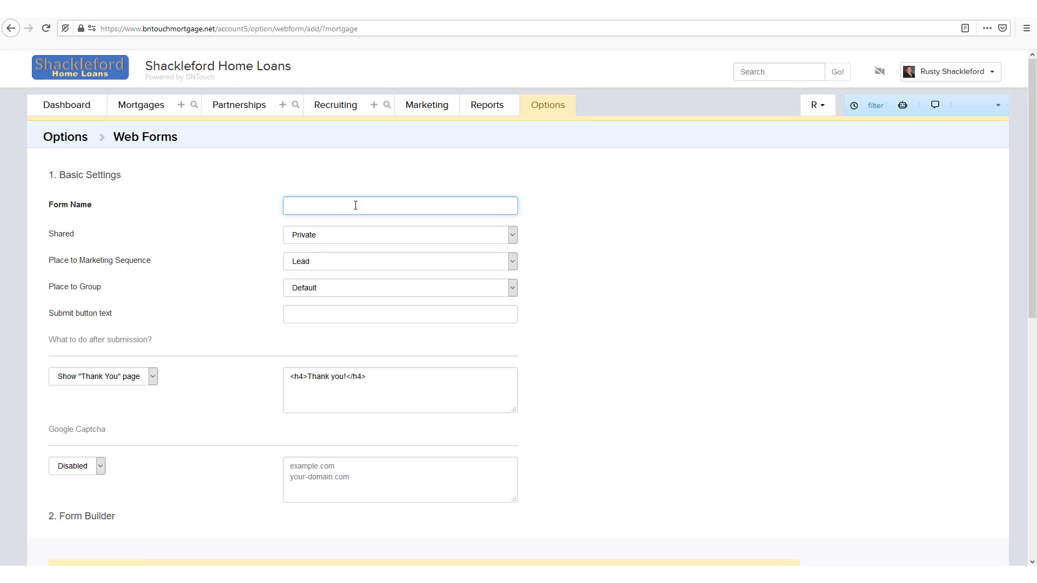
text(Bill's Lead Form)
click(329, 241)
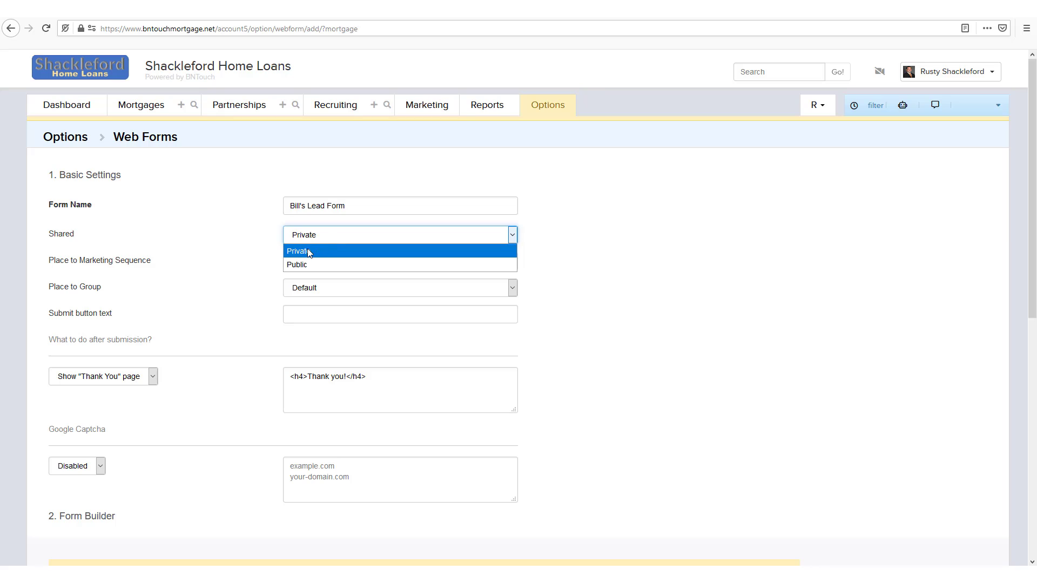
click(317, 265)
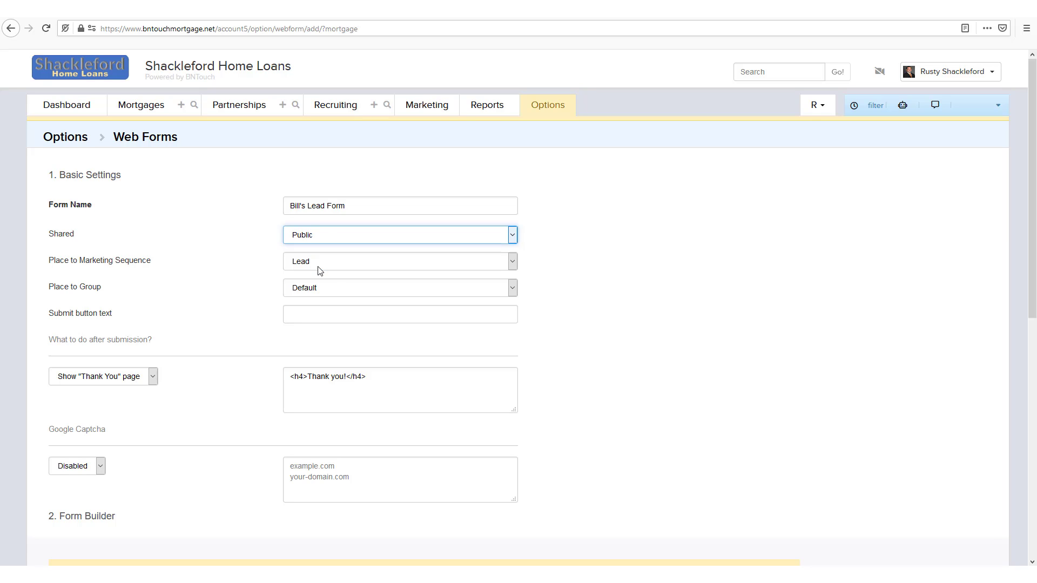
click(247, 262)
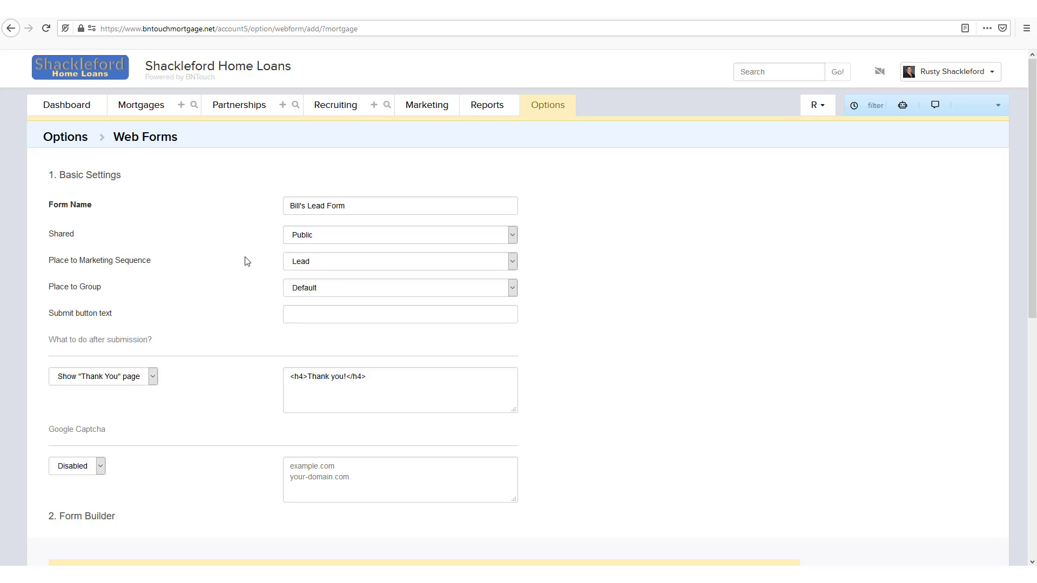
Keep Lead as the marketing sequence and Default as the group
click(368, 264)
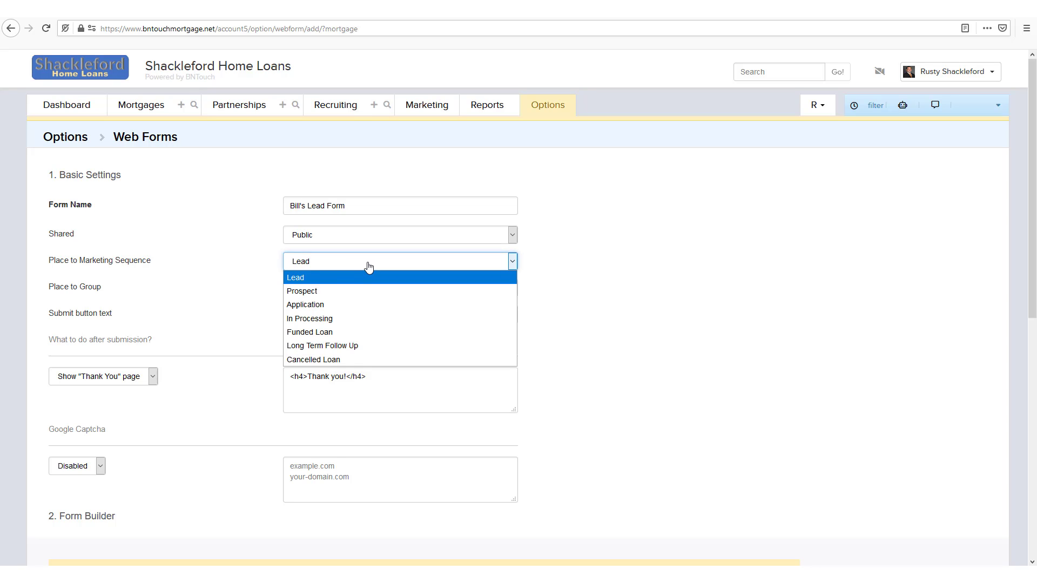
click(600, 313)
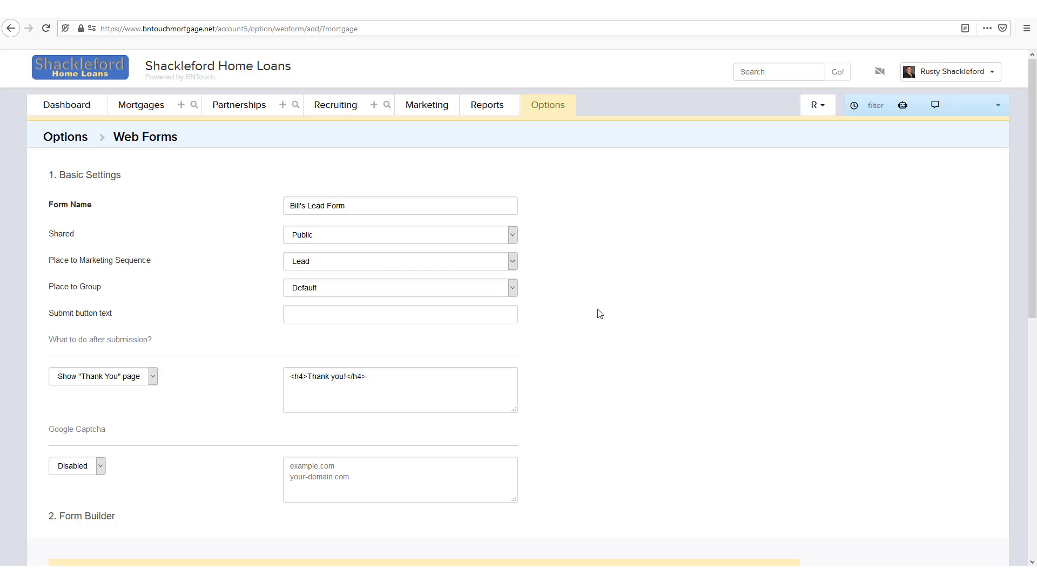
click(486, 294)
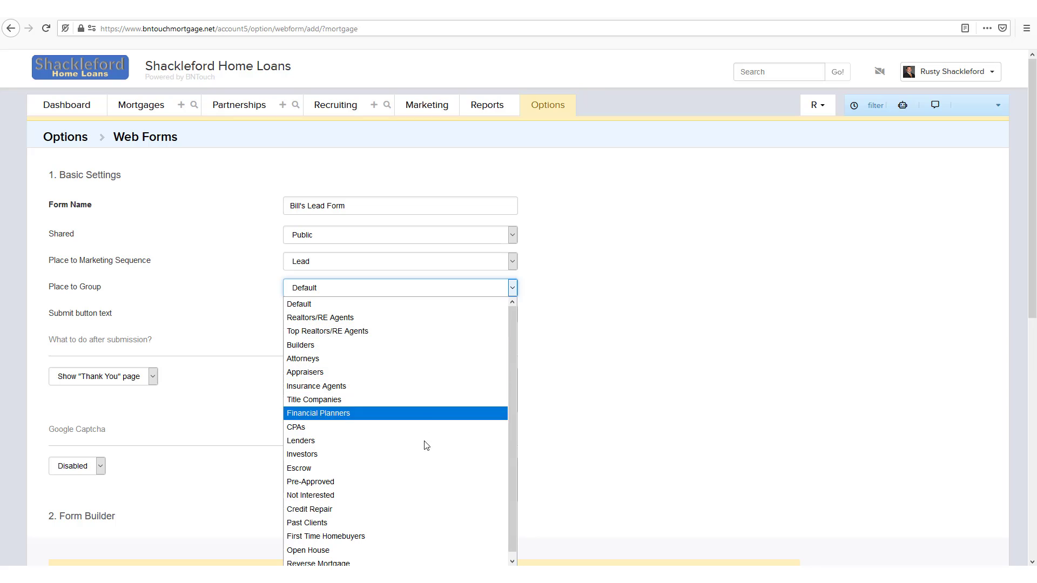
click(576, 250)
click(296, 266)
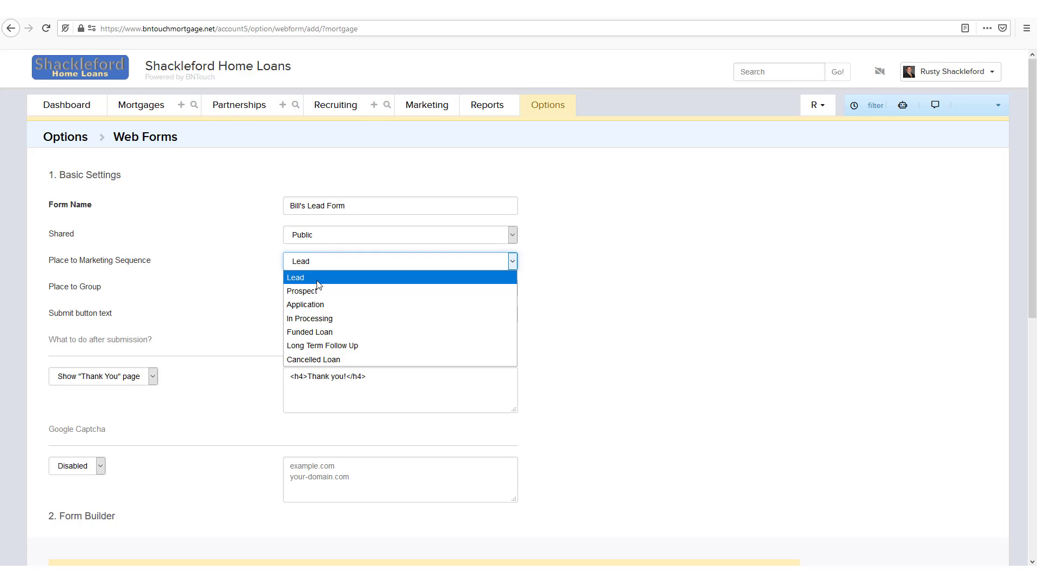
click(361, 279)
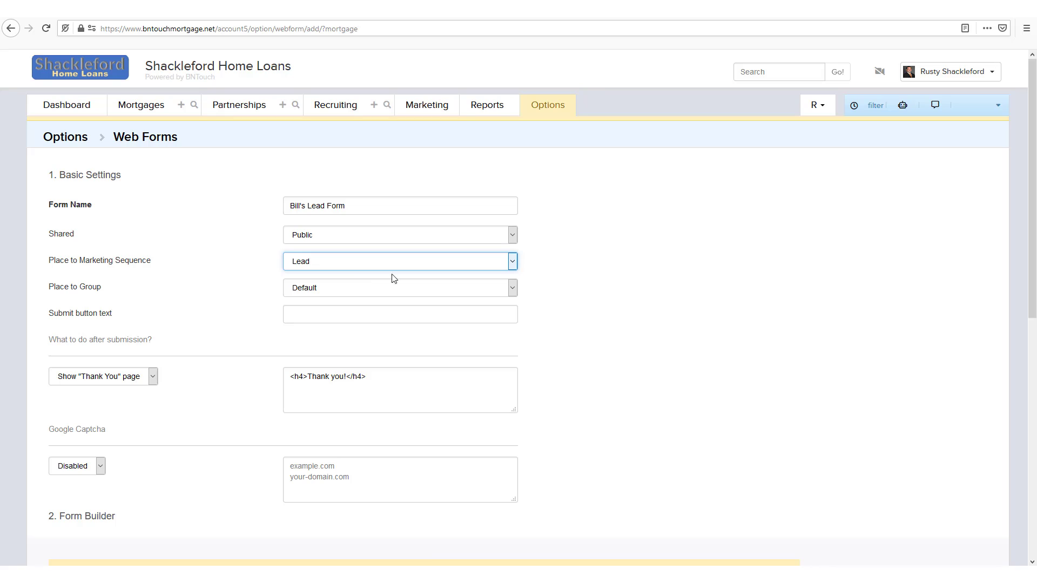
click(580, 294)
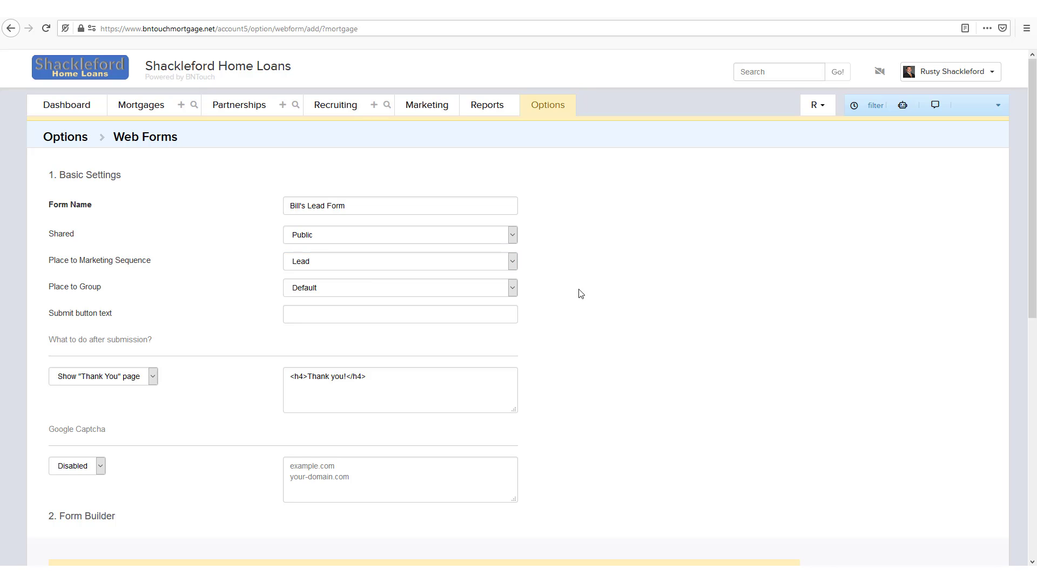
click(311, 290)
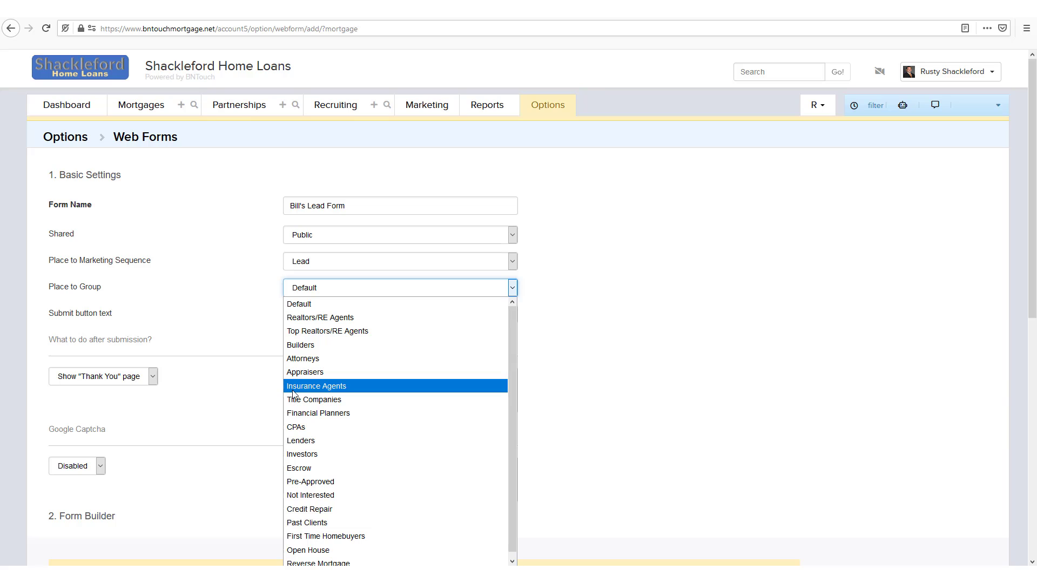
click(259, 319)
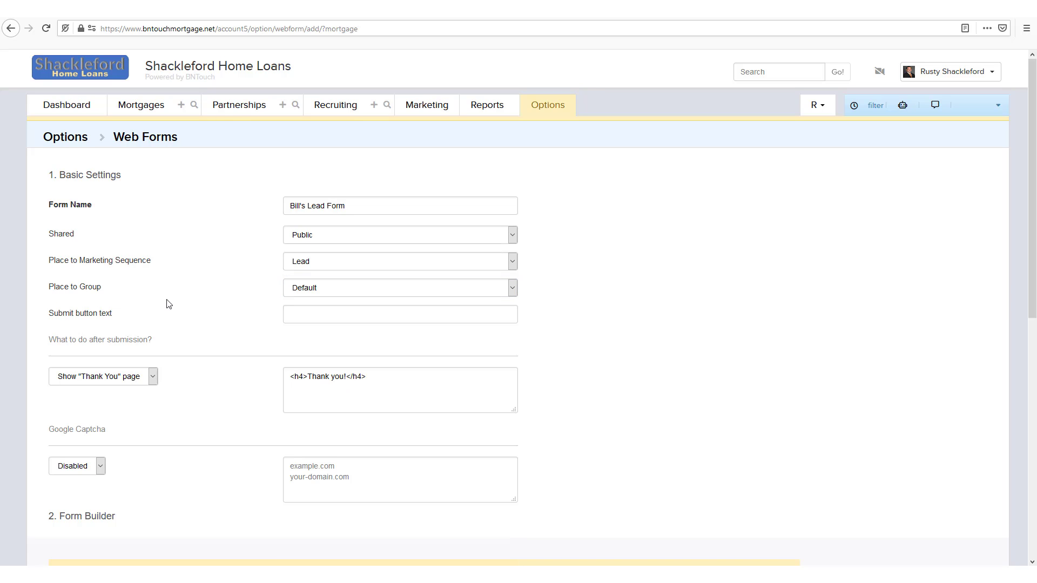
Set the submit button text to 'Send Contact Information'
click(324, 313)
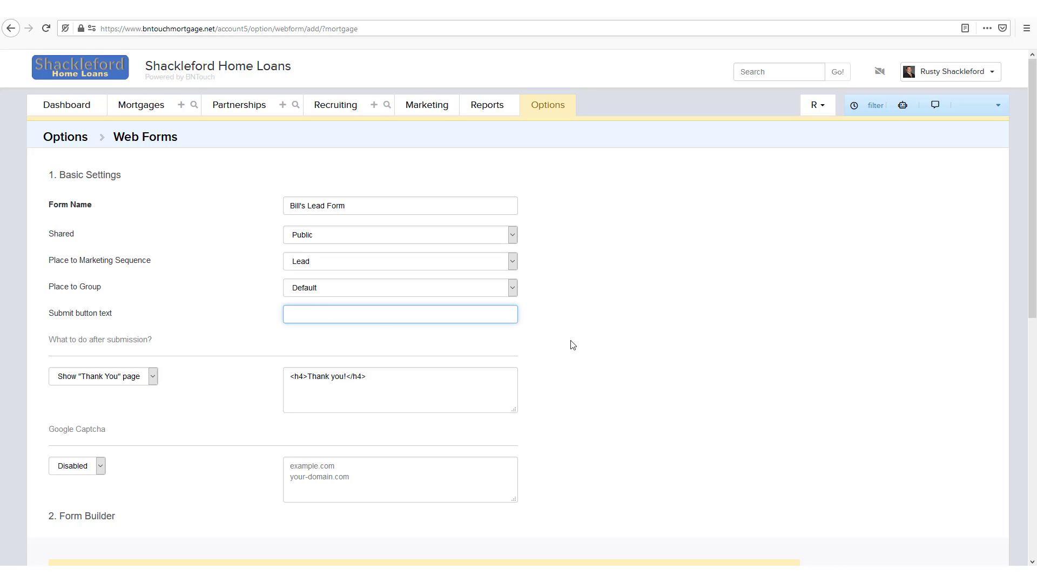
text(Send Contact Information)
click(573, 345)
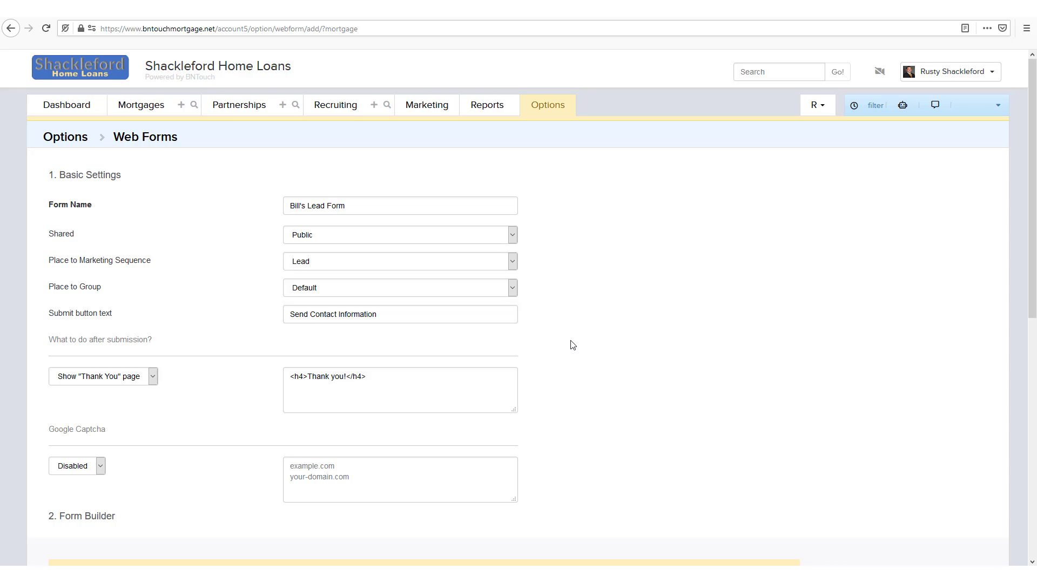
Keep the thank-you page after submission, with the message 'Thank you for your submission'
scroll(573, 343, down, 2)
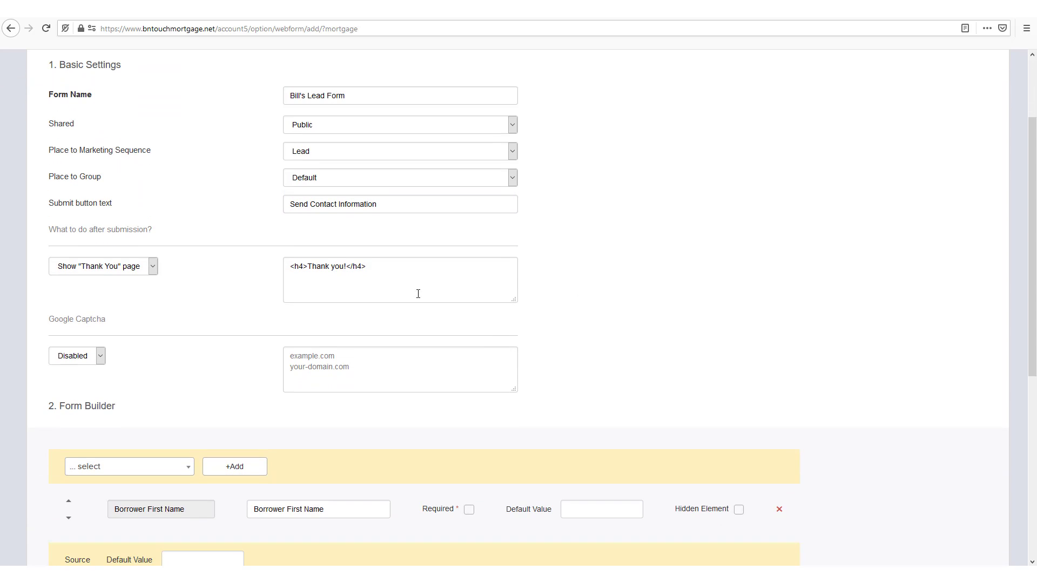
click(121, 279)
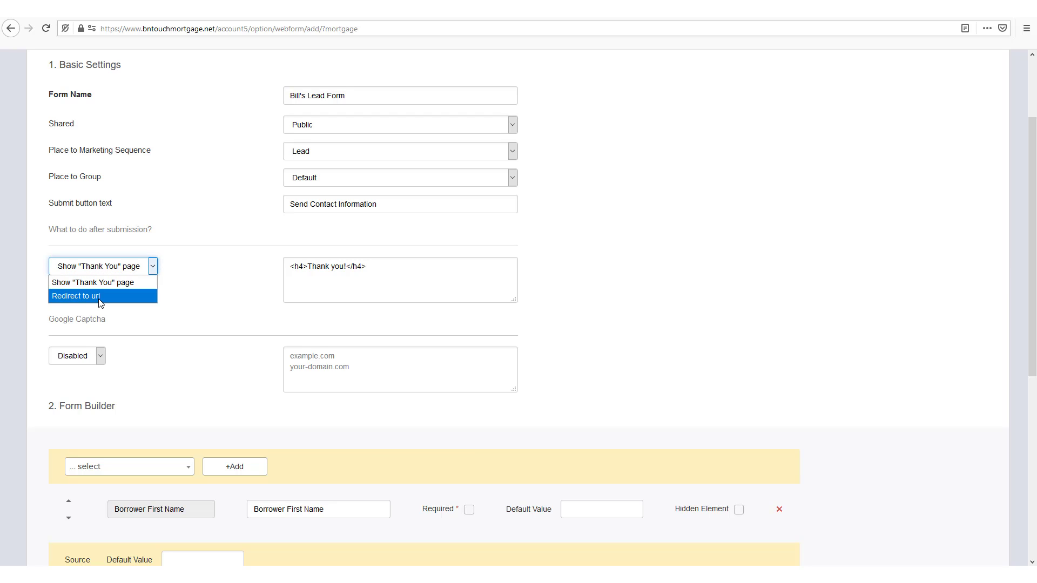
click(235, 295)
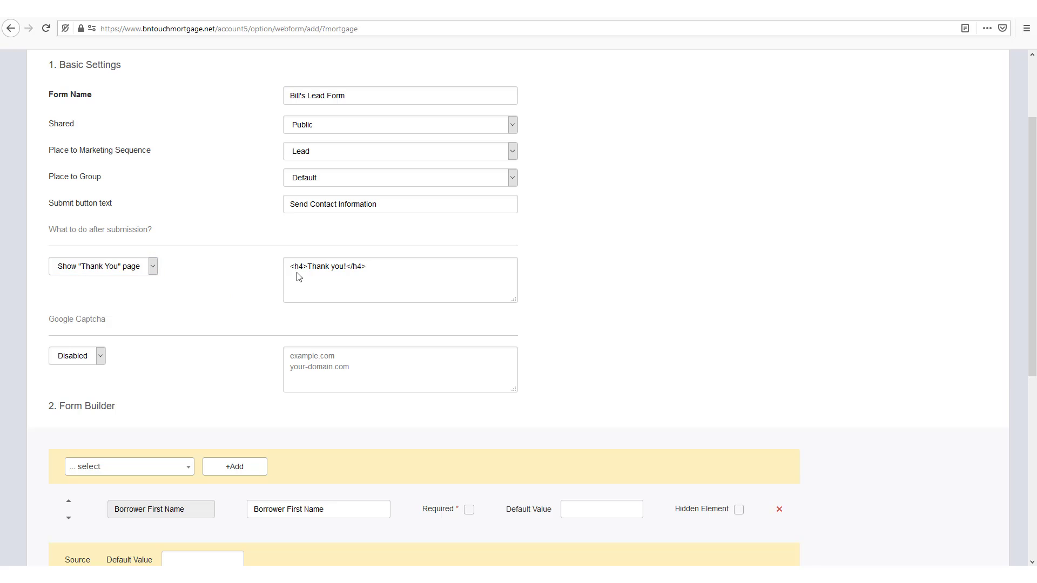
click(344, 265)
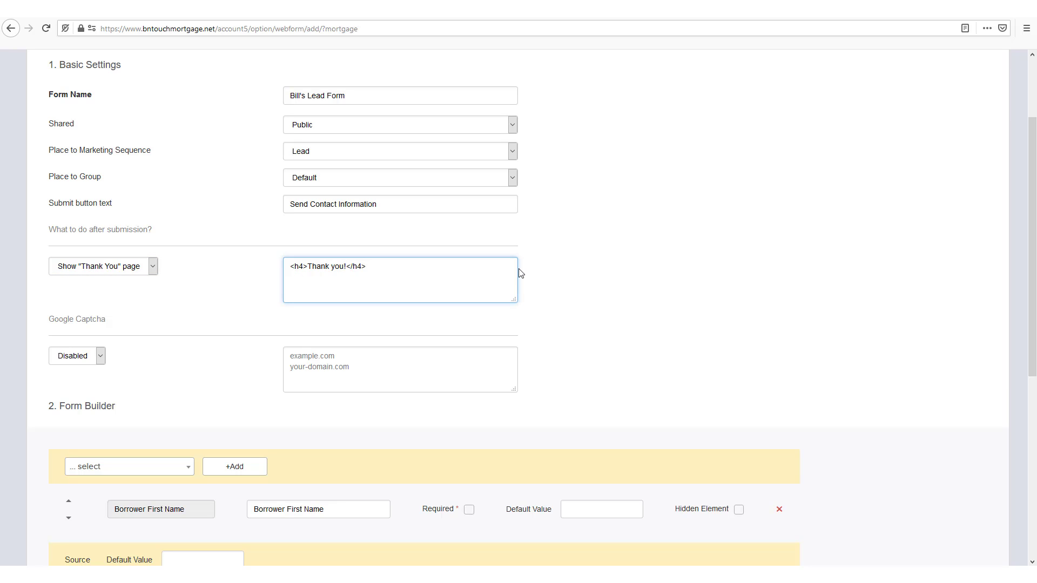
text(for your submission)
click(562, 276)
click(72, 359)
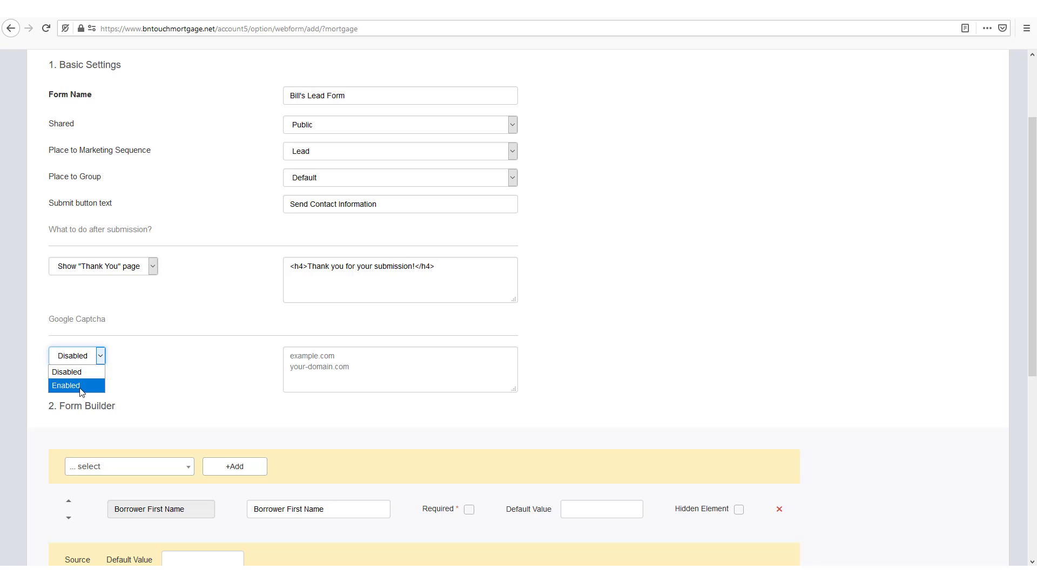
click(81, 386)
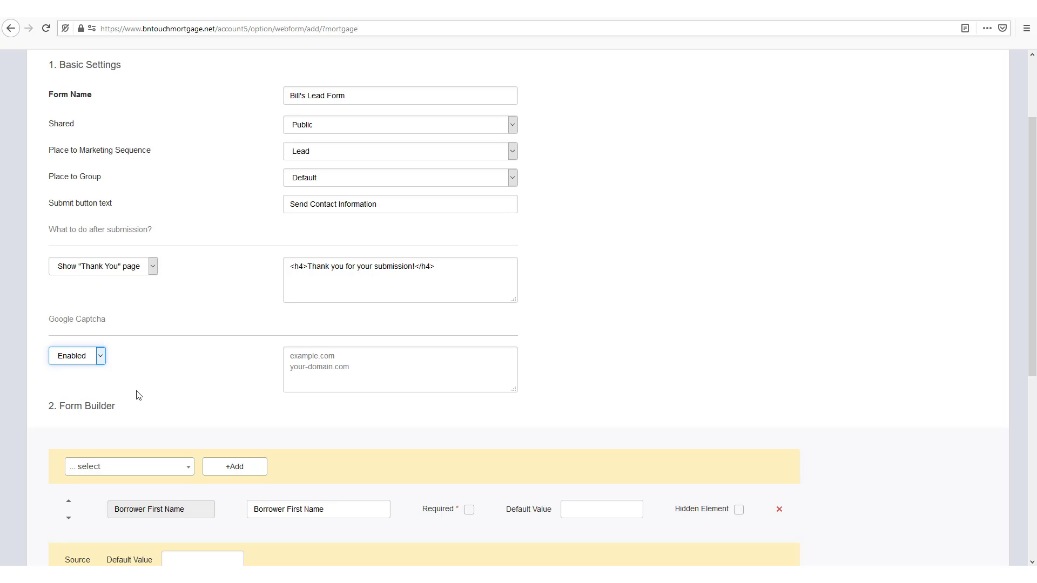
click(321, 357)
text(http)
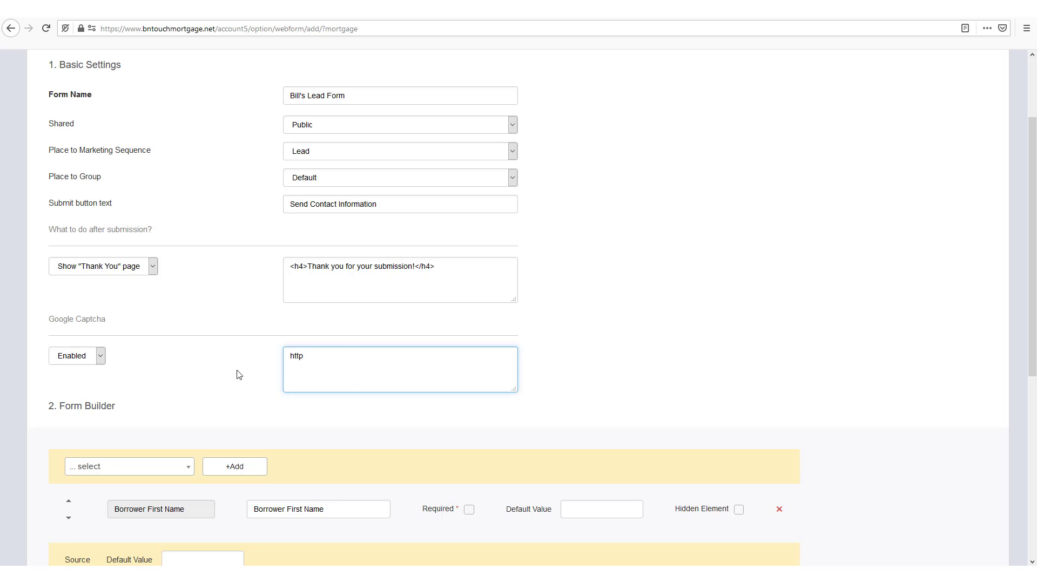
text(://www.shacklefordhomes.com/ind)
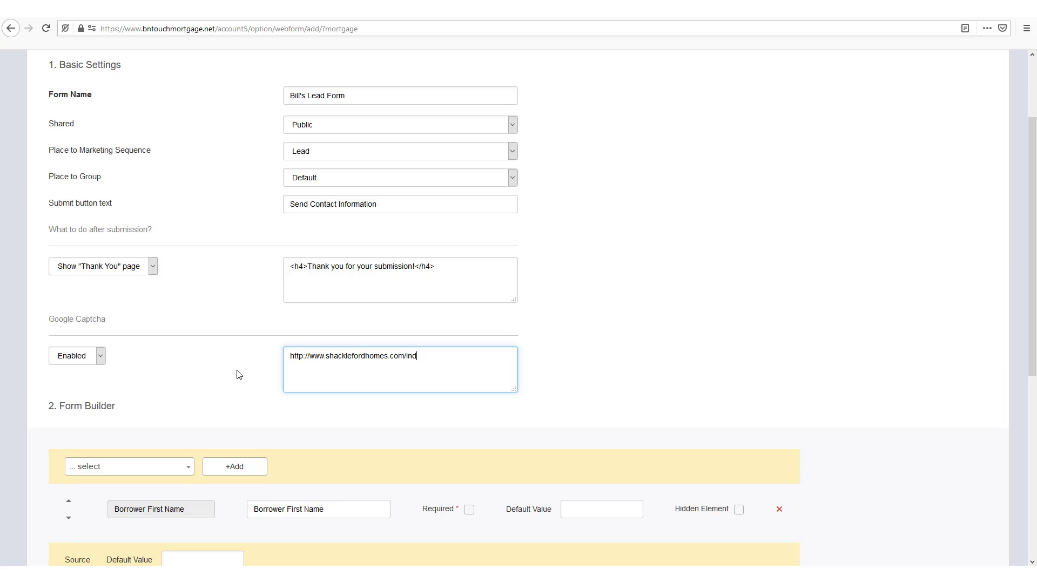
text(ex.html)
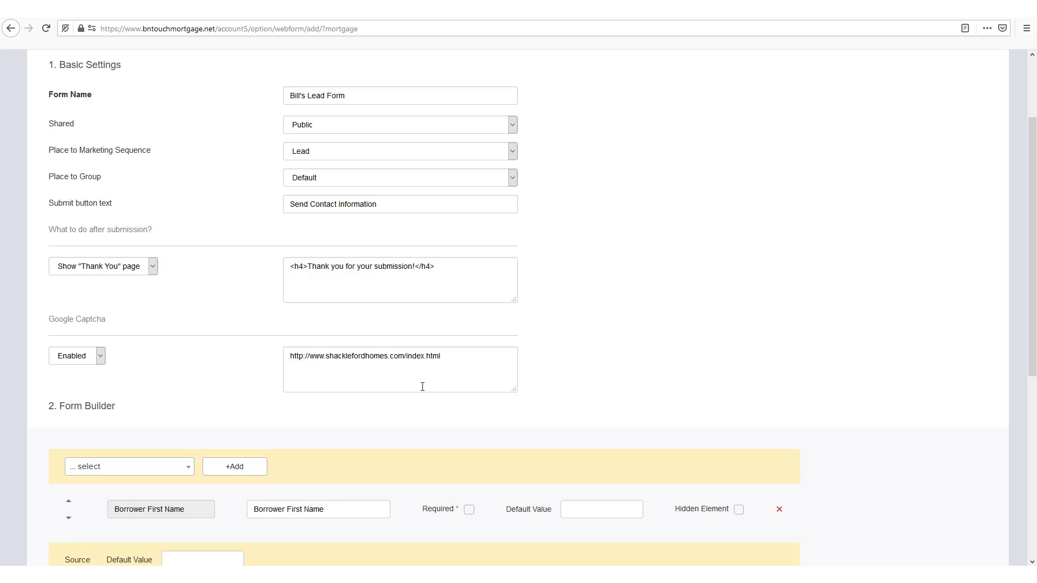
drag(467, 354, 405, 362)
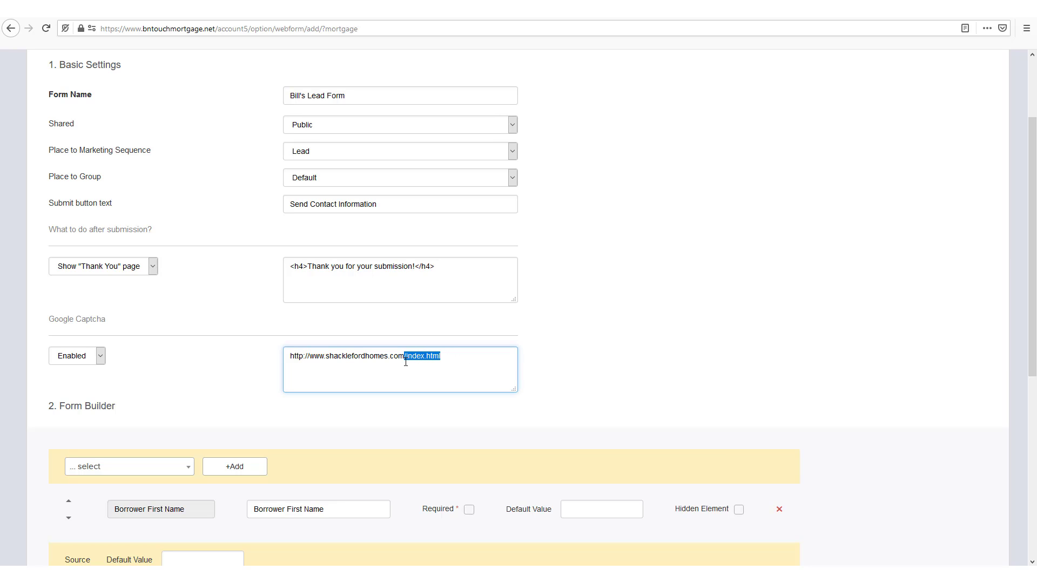
key(BackSpace)
drag(325, 358, 403, 362)
click(446, 370)
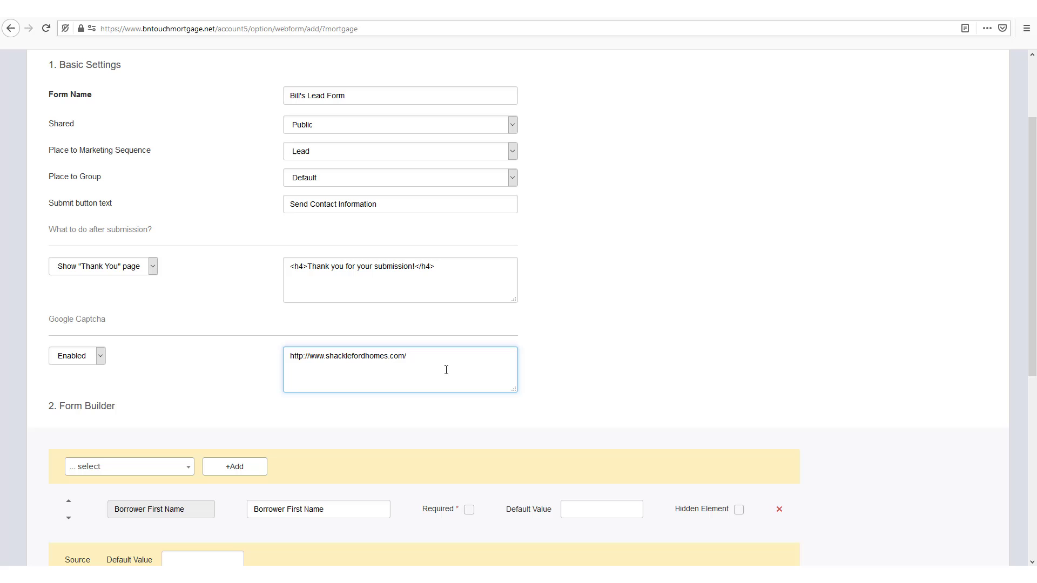
click(202, 372)
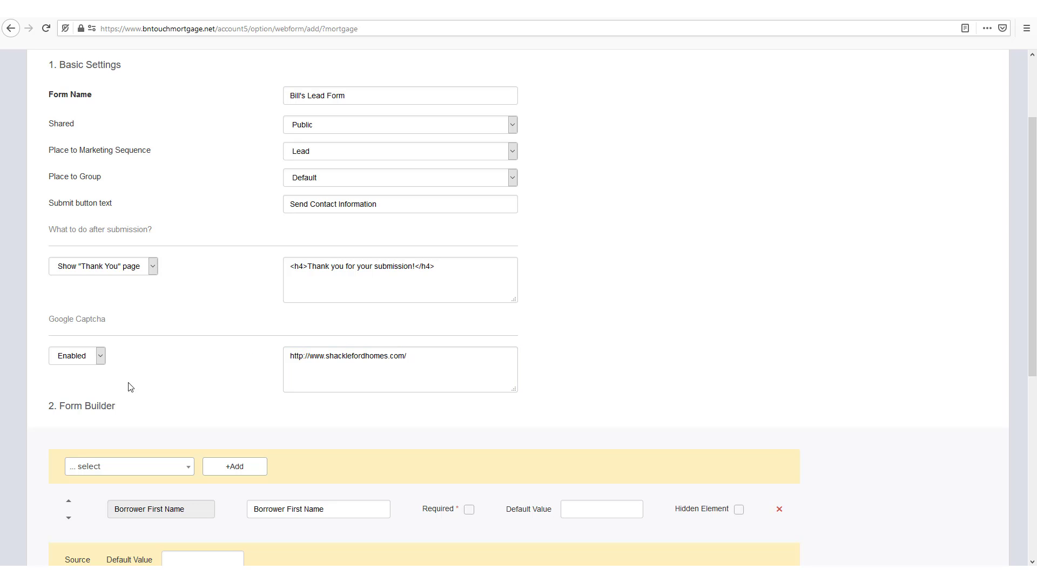
Add the Borrower Last Name and Cell Phone fields to the form builder
scroll(34, 395, down, 3)
scroll(31, 394, down, 3)
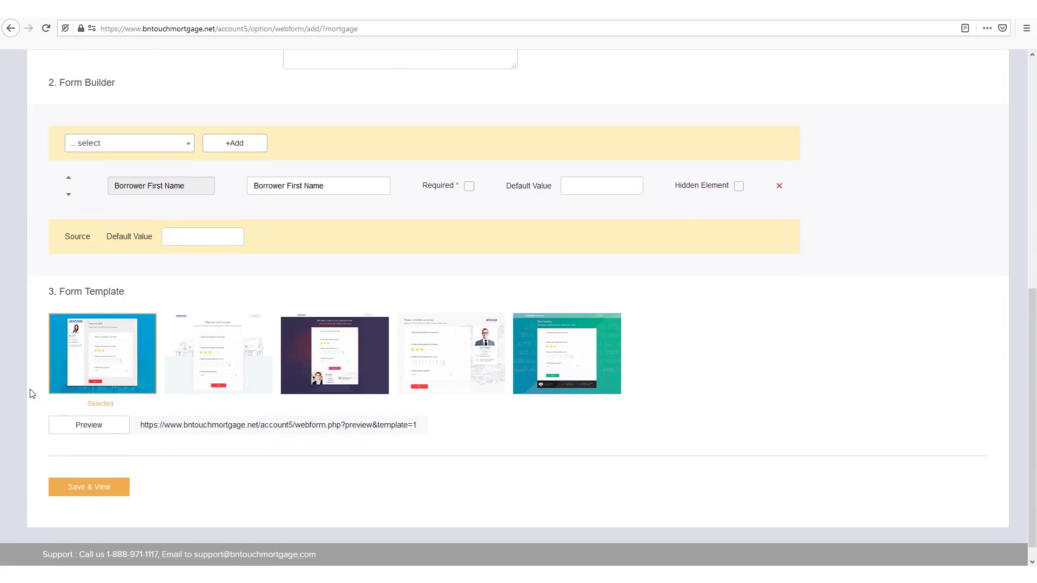
click(105, 128)
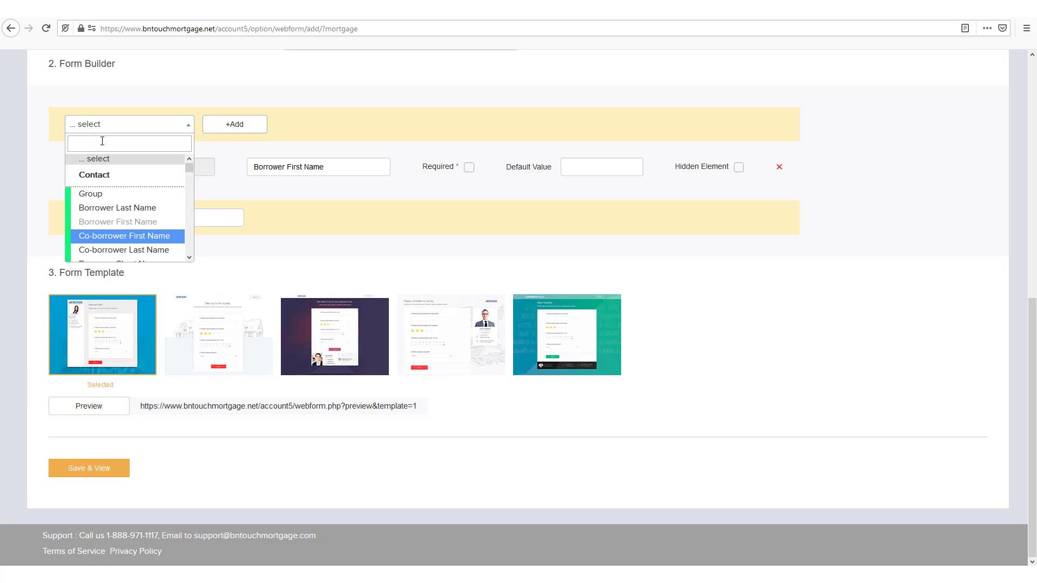
text(last name)
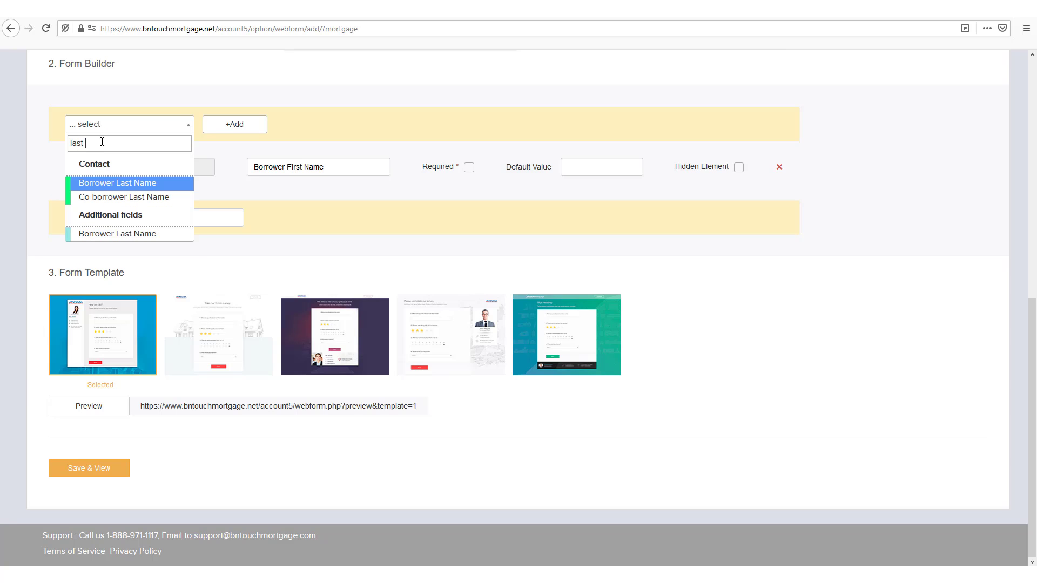
click(126, 184)
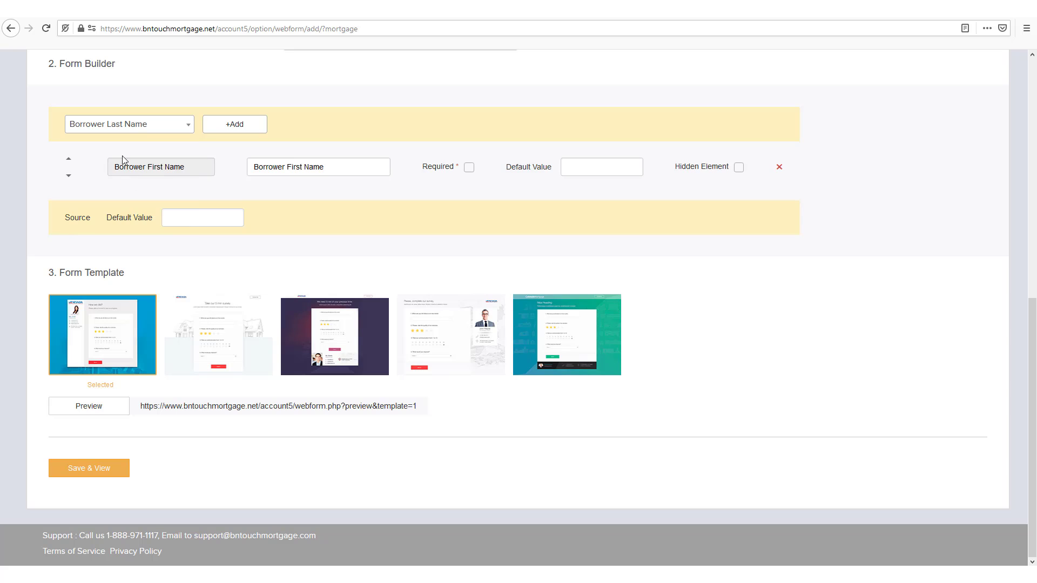
click(213, 129)
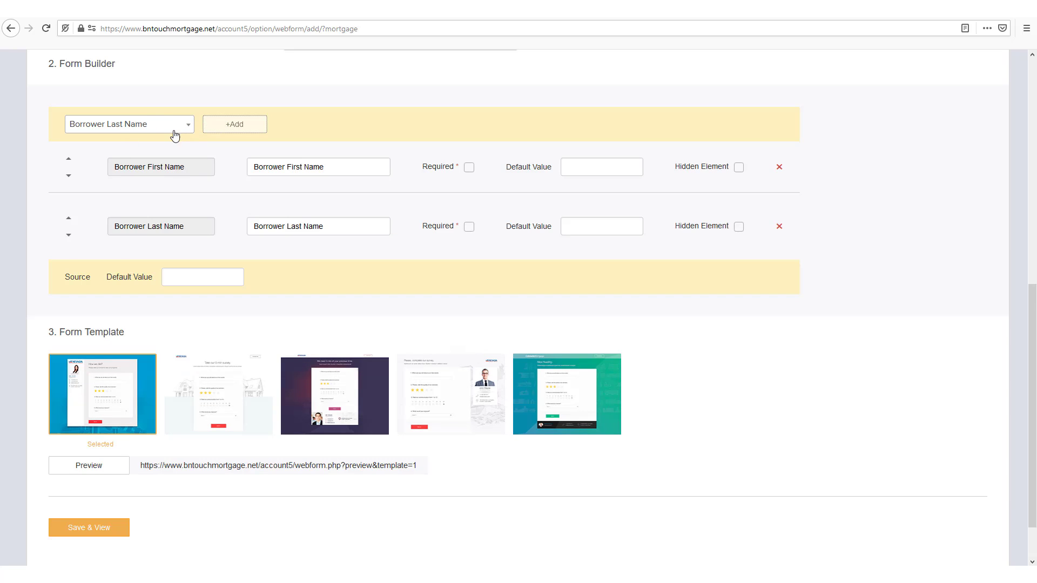
click(168, 125)
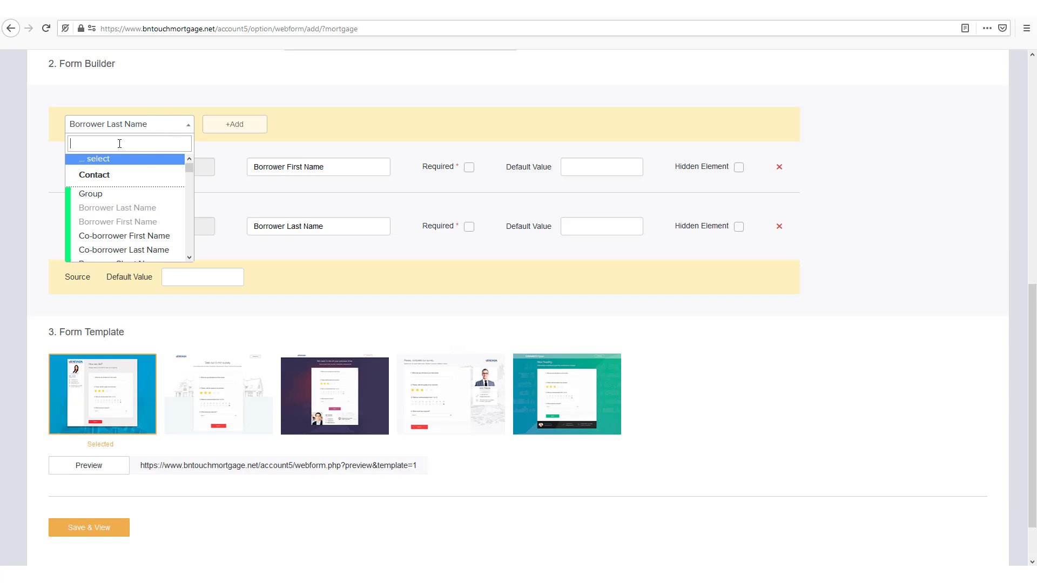
text(cell pho)
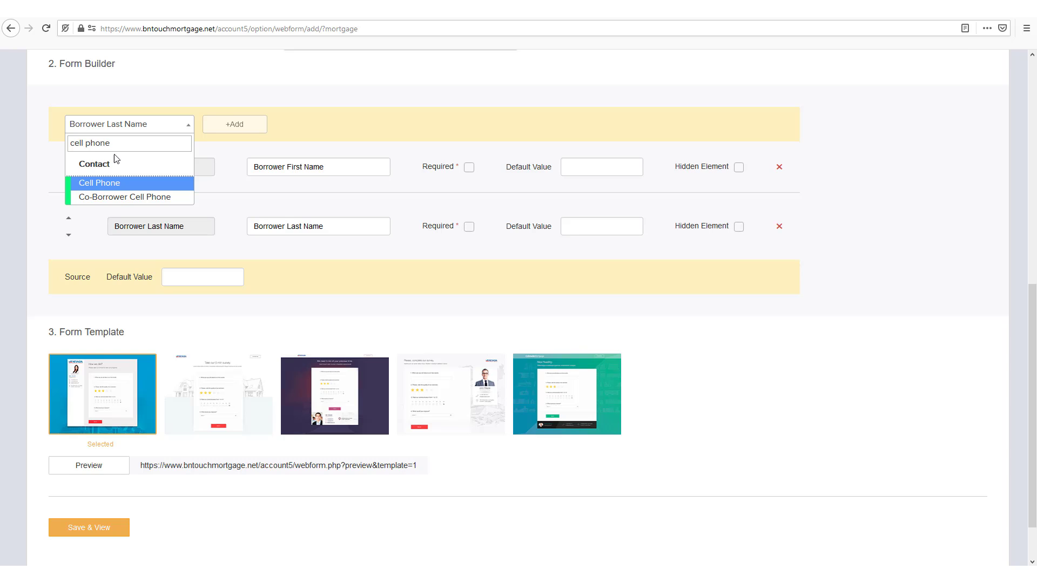
text(ne)
click(104, 184)
click(215, 127)
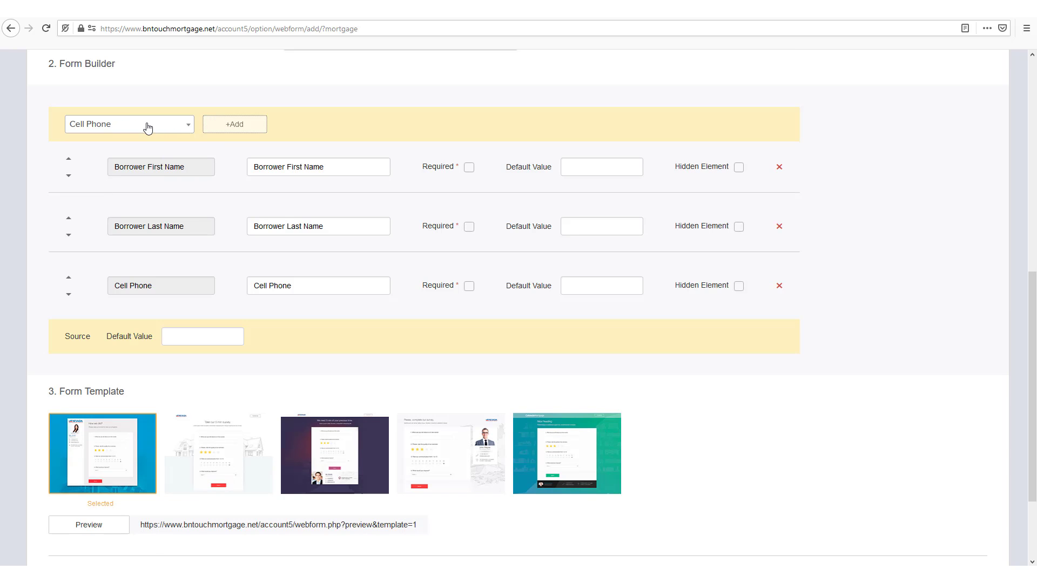
Add the Email, City and State fields below them
click(147, 127)
text(email)
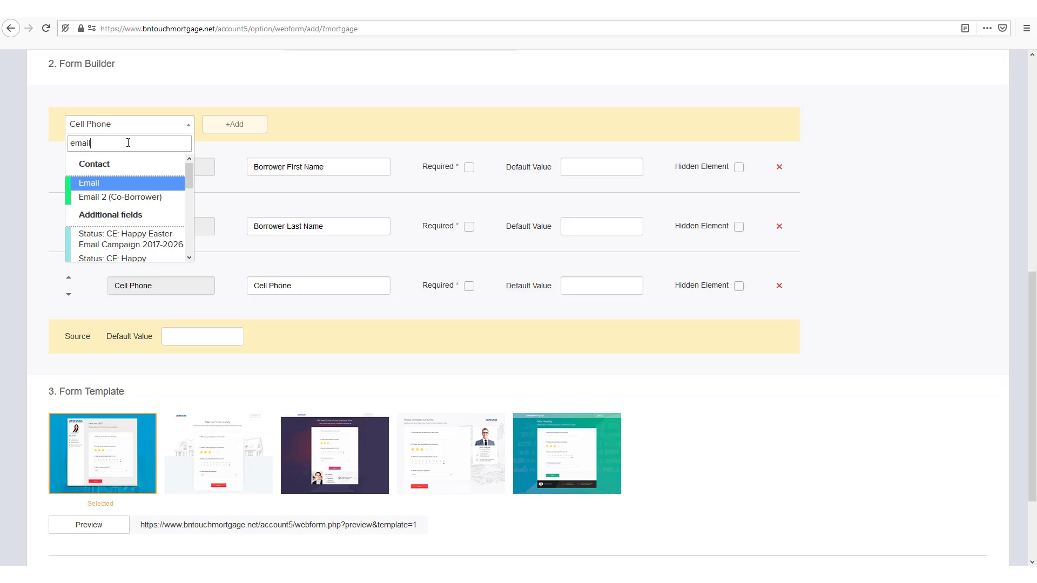
click(115, 184)
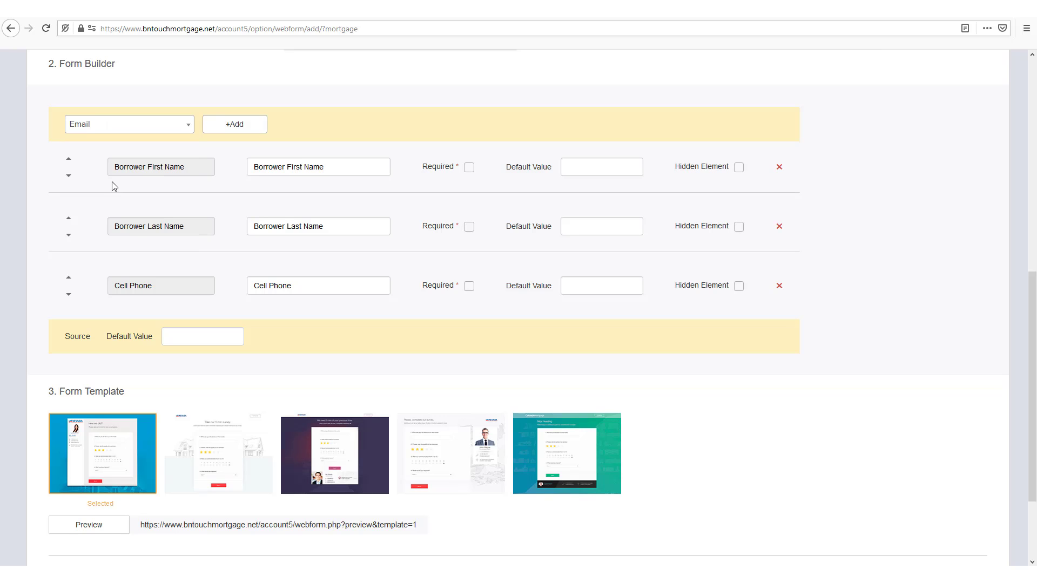
click(234, 124)
click(124, 130)
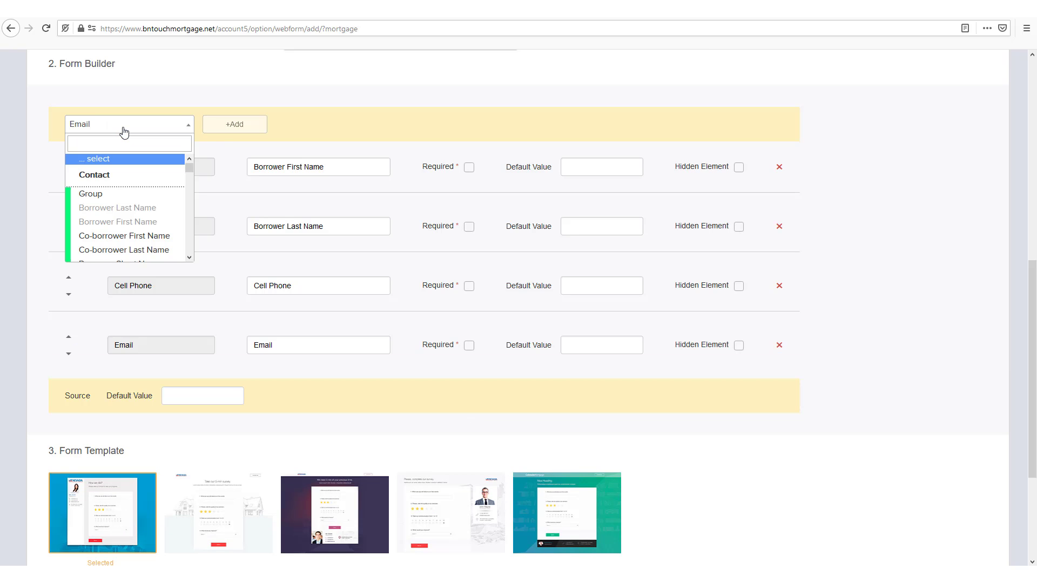
text(city)
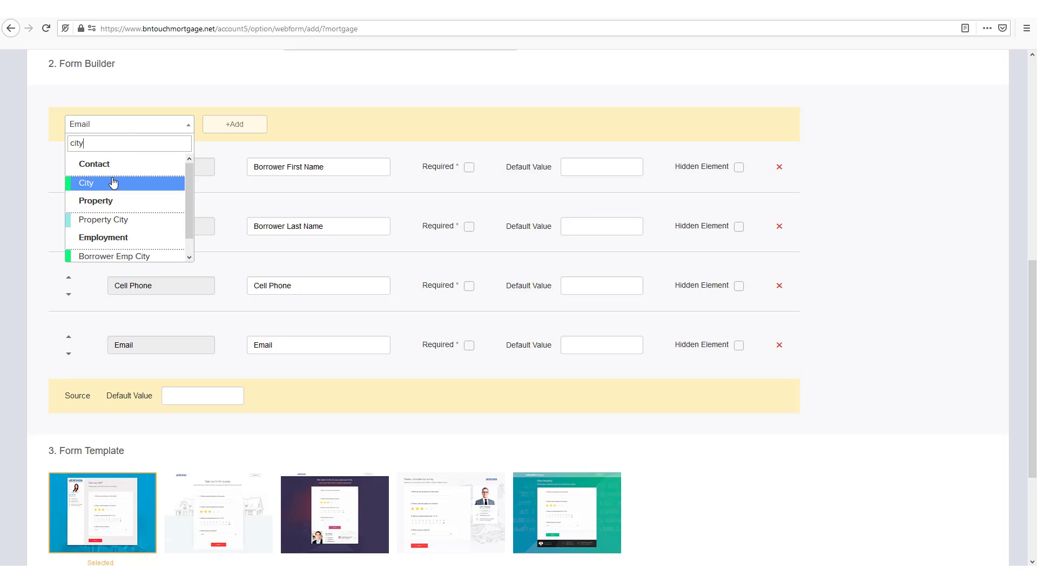
click(112, 183)
click(216, 127)
click(137, 129)
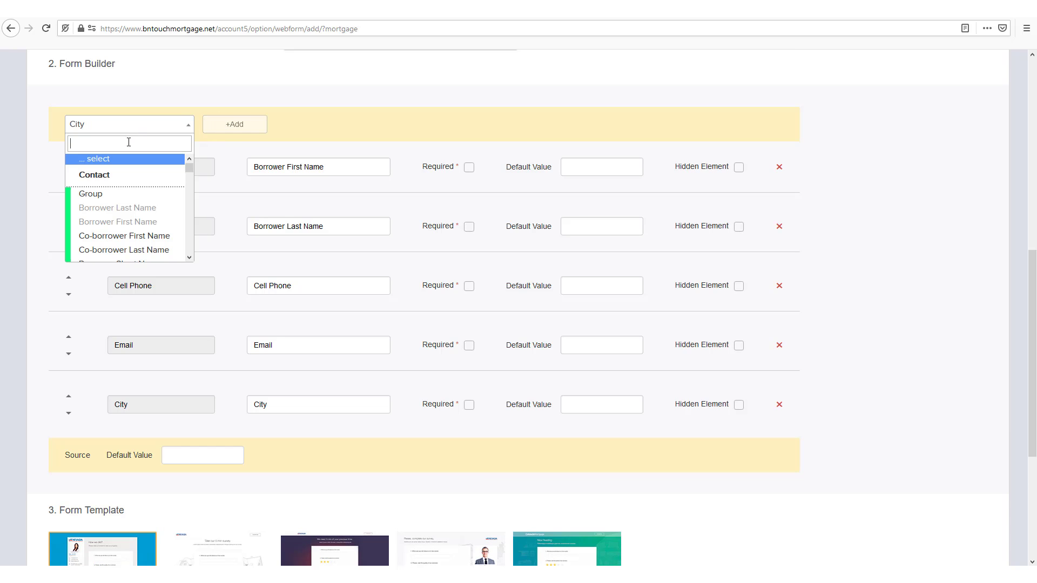
text(state)
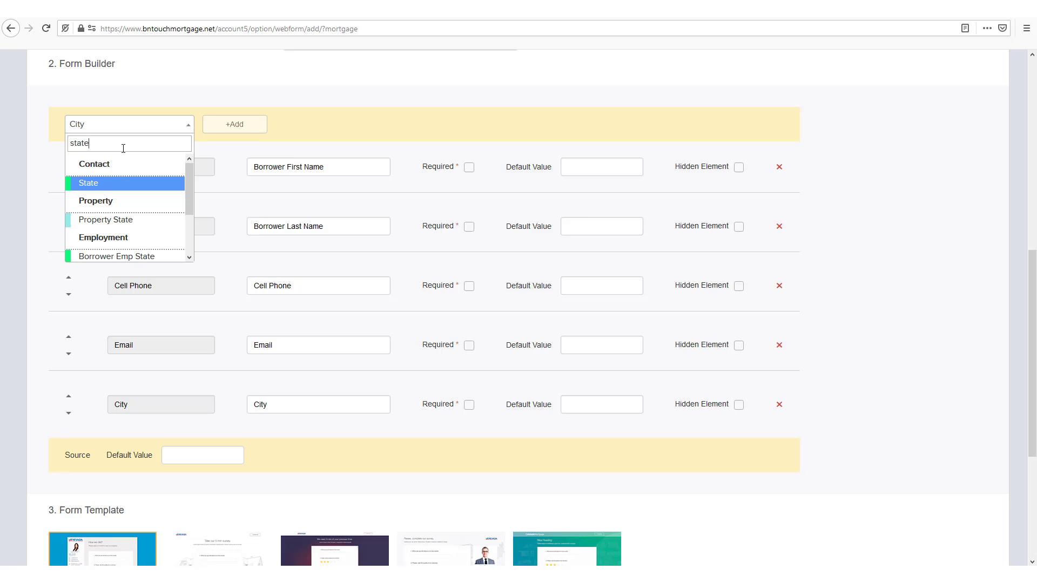
click(108, 184)
click(209, 126)
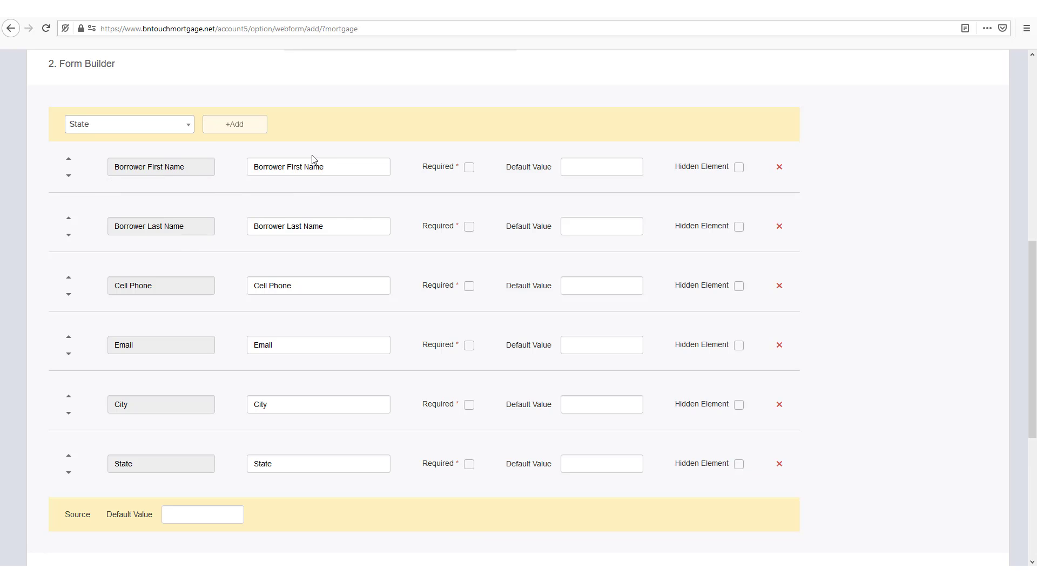
Replace 'Borrower' with 'Your' in the first-name and last-name field labels
double_click(283, 168)
drag(276, 168, 241, 168)
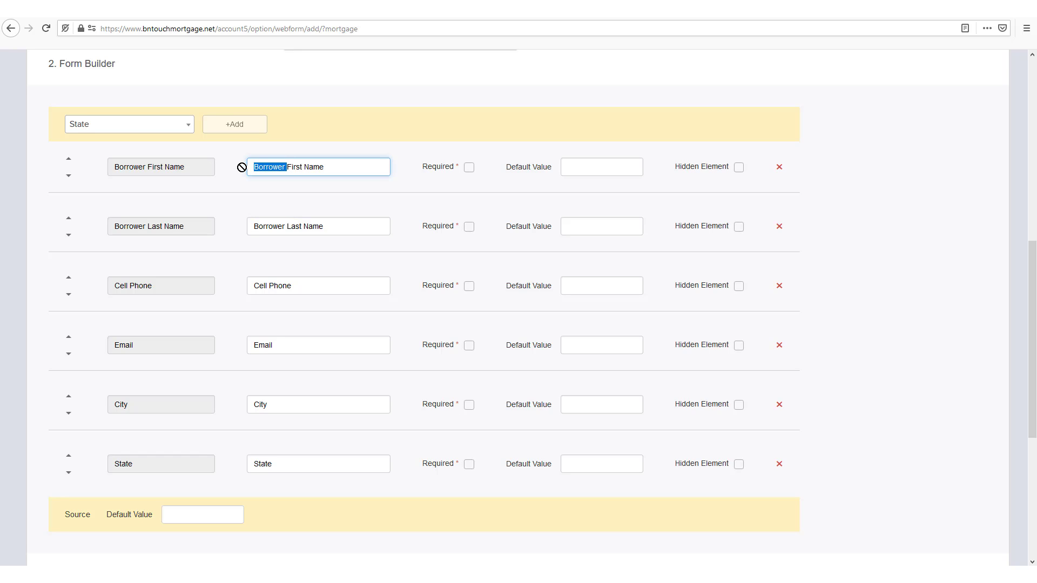
text(Your)
drag(286, 226, 251, 227)
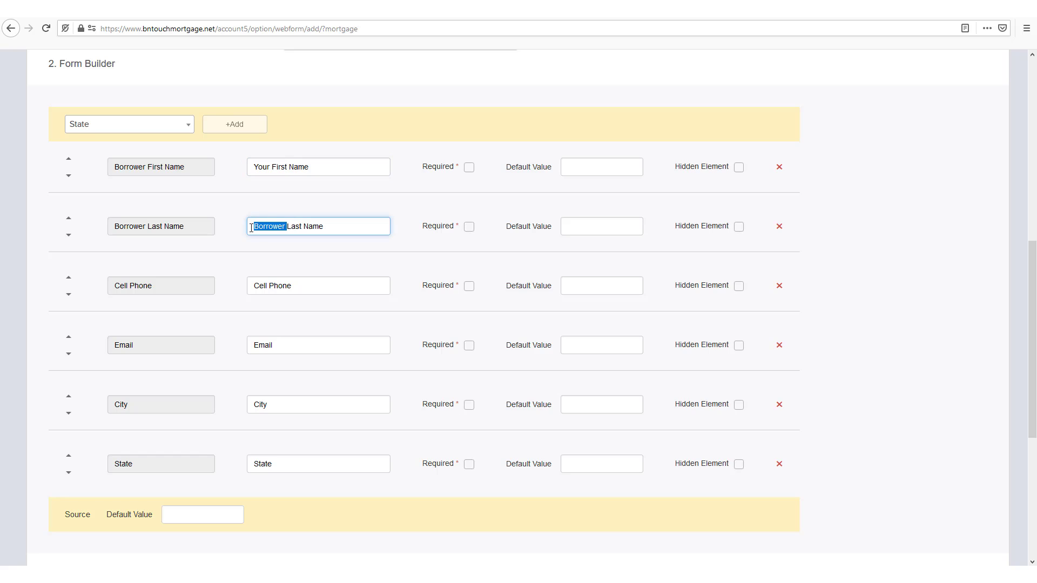
text(Your)
click(239, 226)
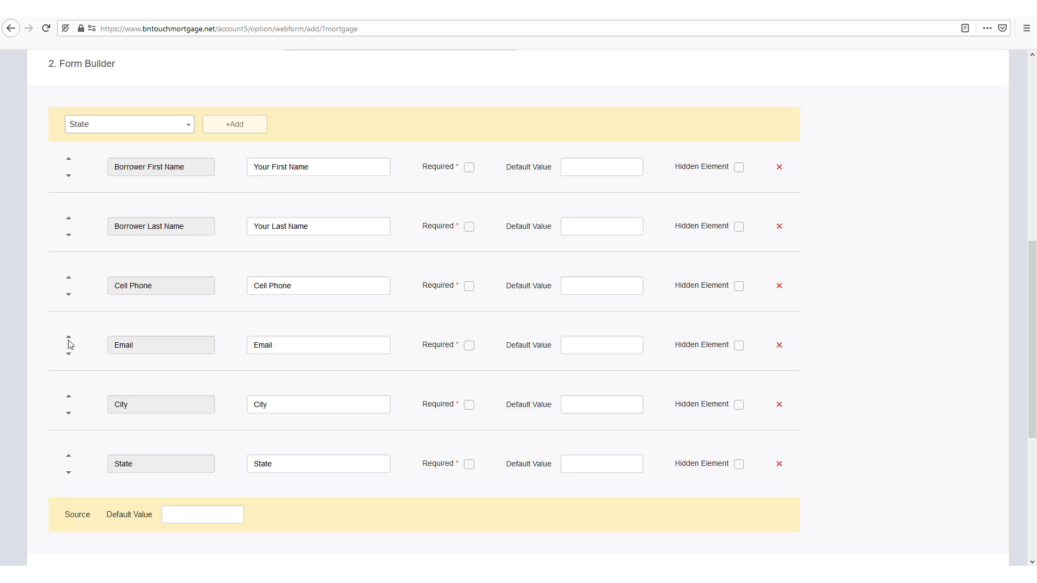
Mark the first name, last name, Cell Phone and Email fields as required
click(68, 354)
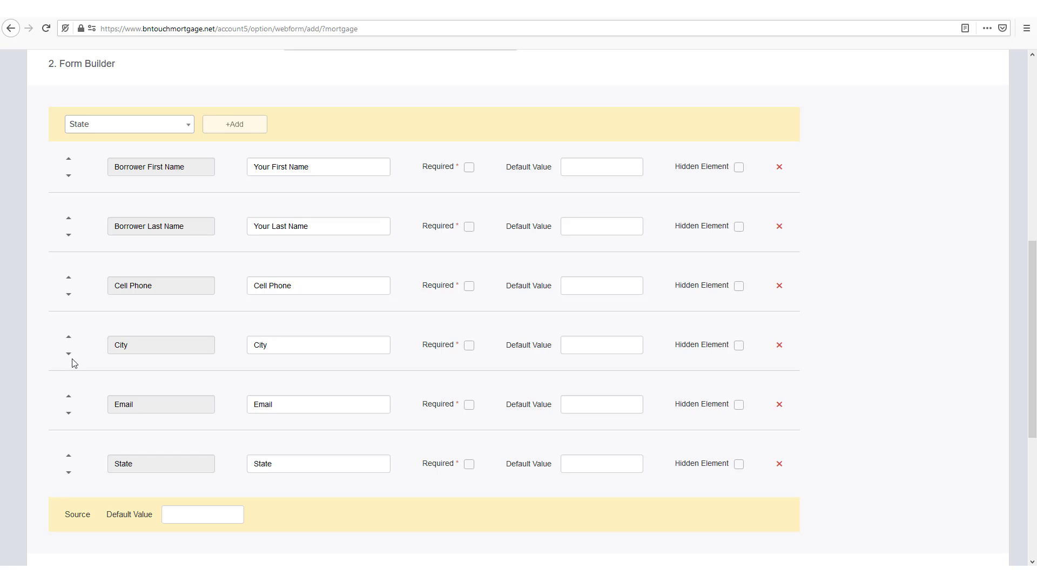
click(68, 396)
click(469, 167)
click(468, 229)
click(469, 287)
click(468, 350)
Default City to Dallas and State to TX, with State hidden
click(589, 402)
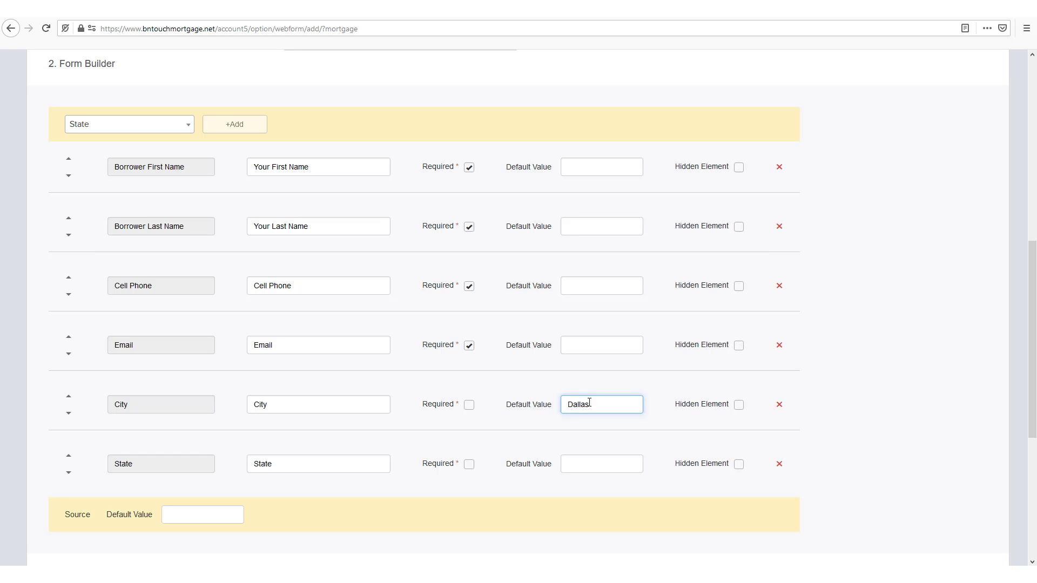
click(574, 465)
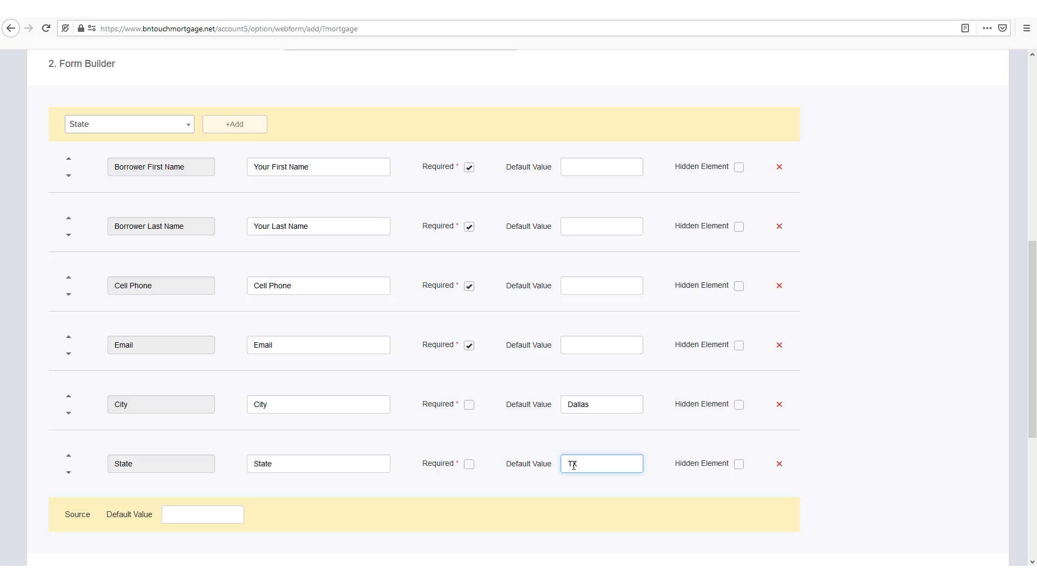
click(590, 442)
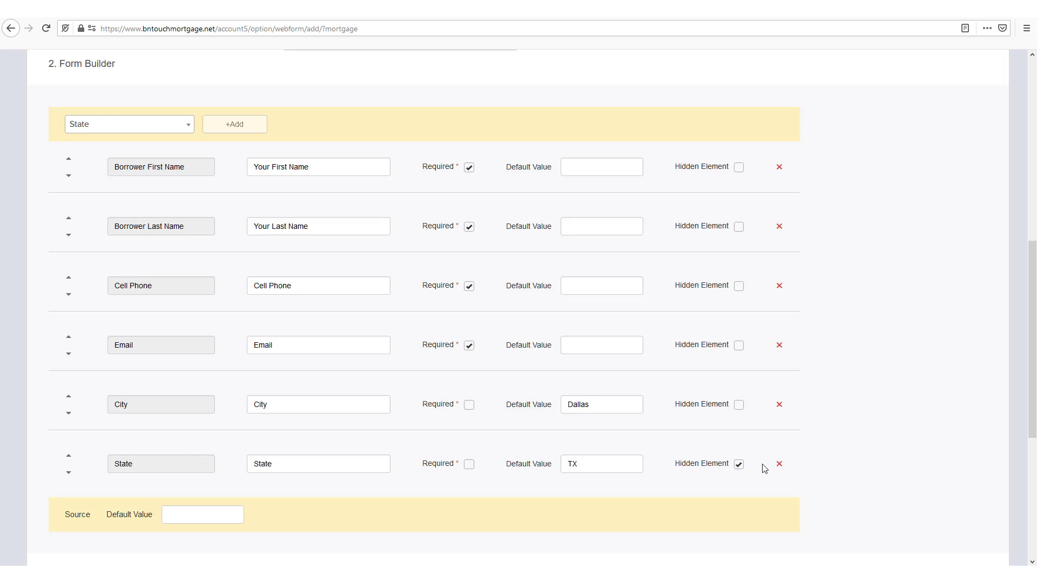
Set the Source field's default value to 'BillLeadForm'
scroll(764, 468, down, 5)
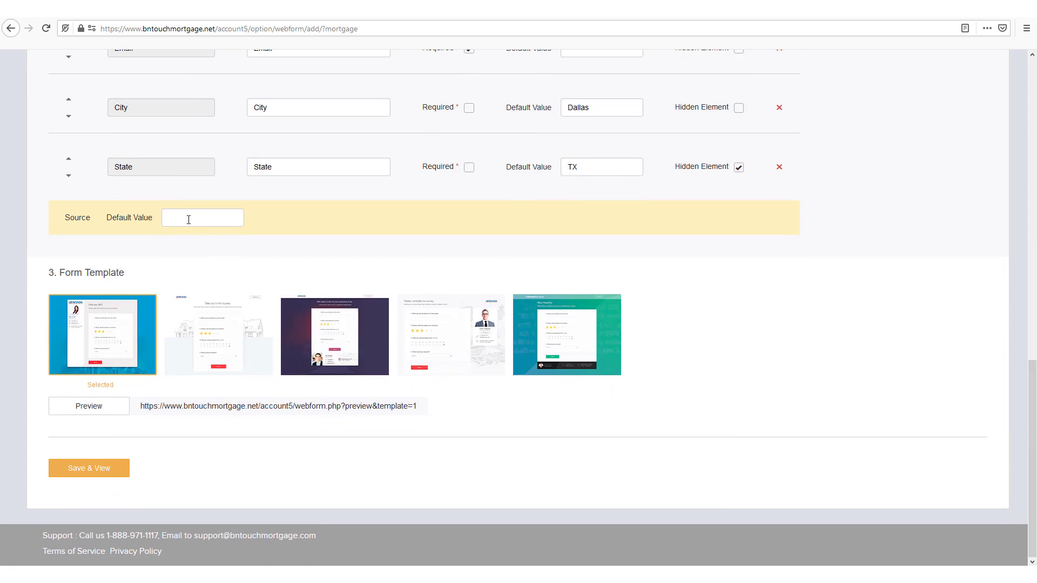
click(188, 220)
text(BillLeadForm)
click(300, 246)
Choose the fifth form template, preview it, then save the form and view its code
click(565, 337)
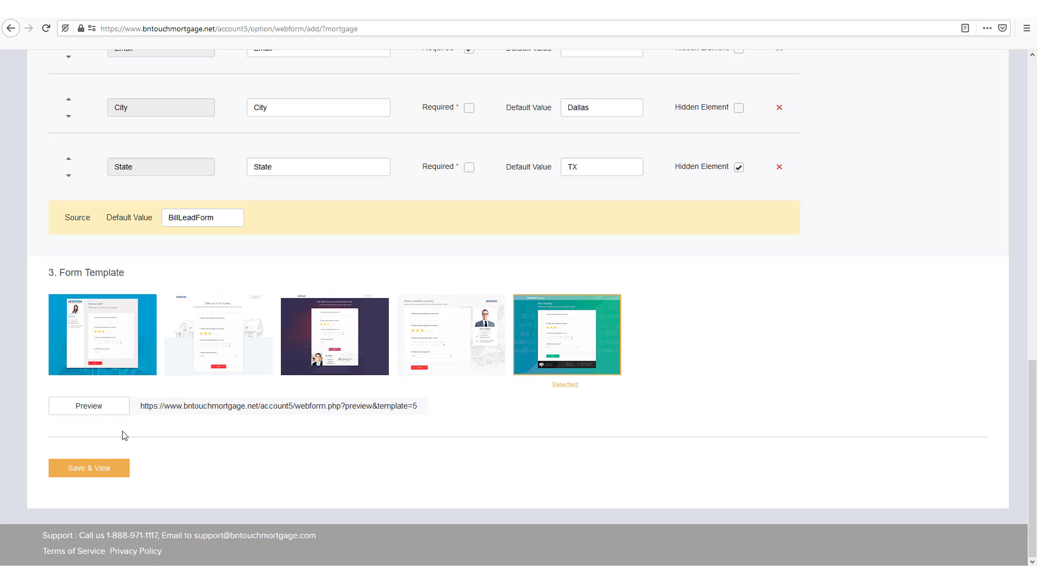
click(90, 414)
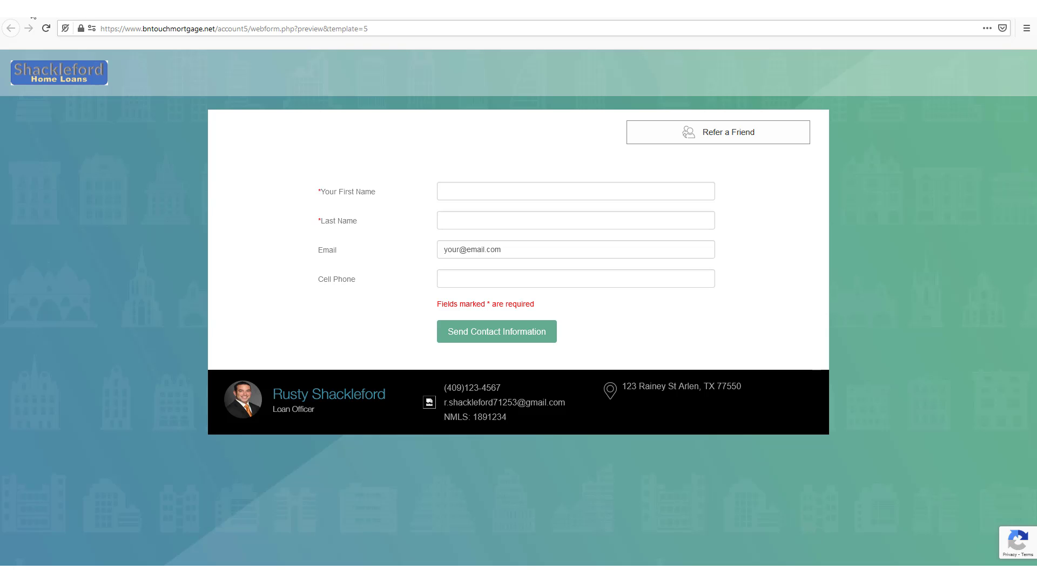
key(ctrl+w)
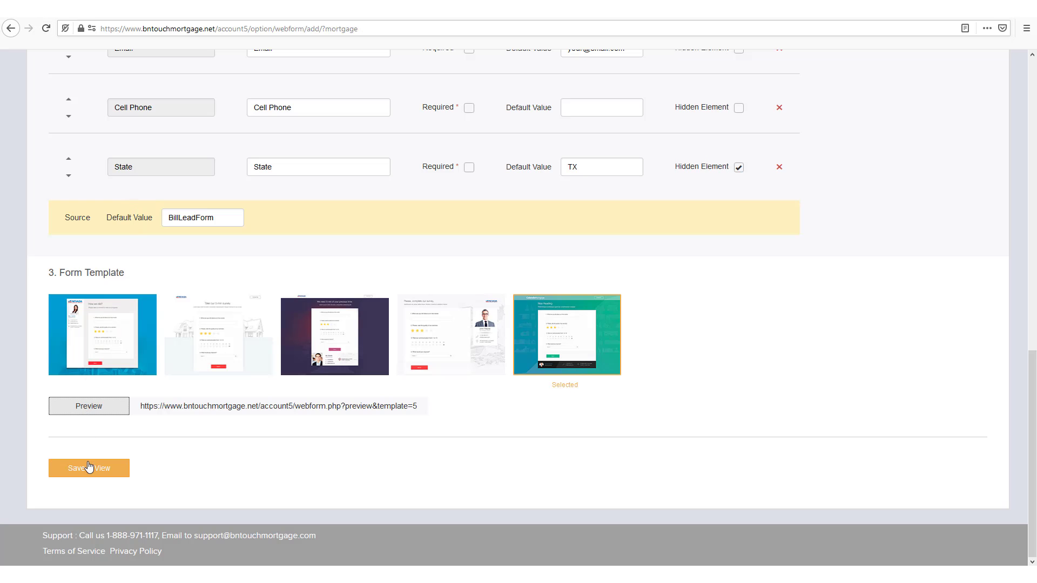
click(89, 468)
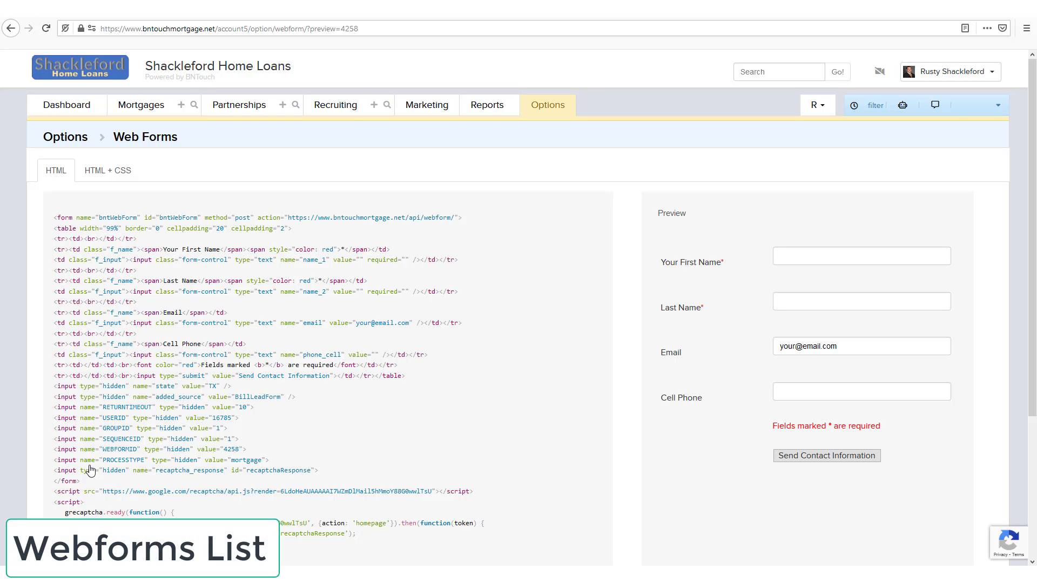
click(149, 139)
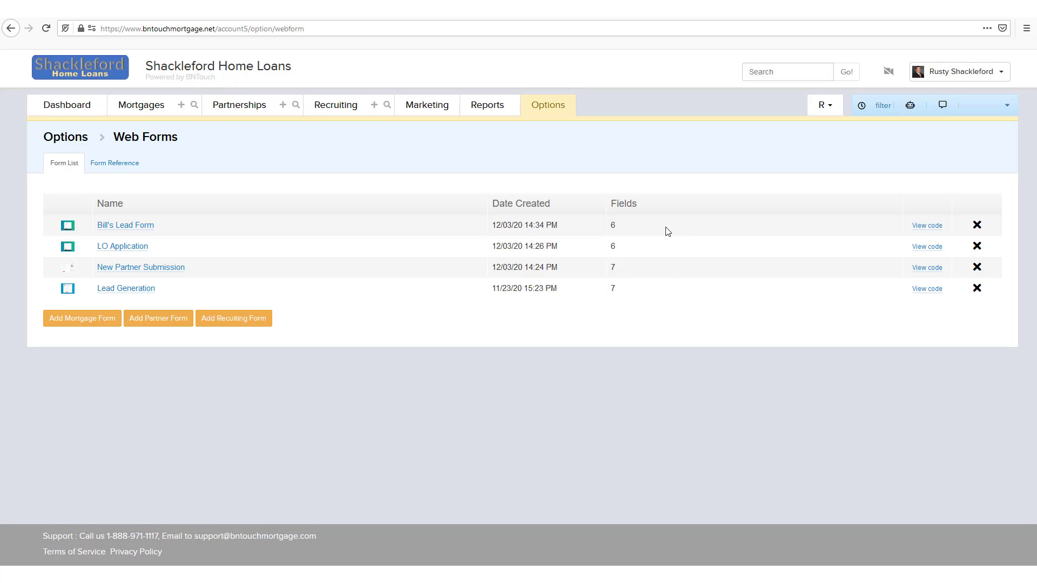
click(138, 231)
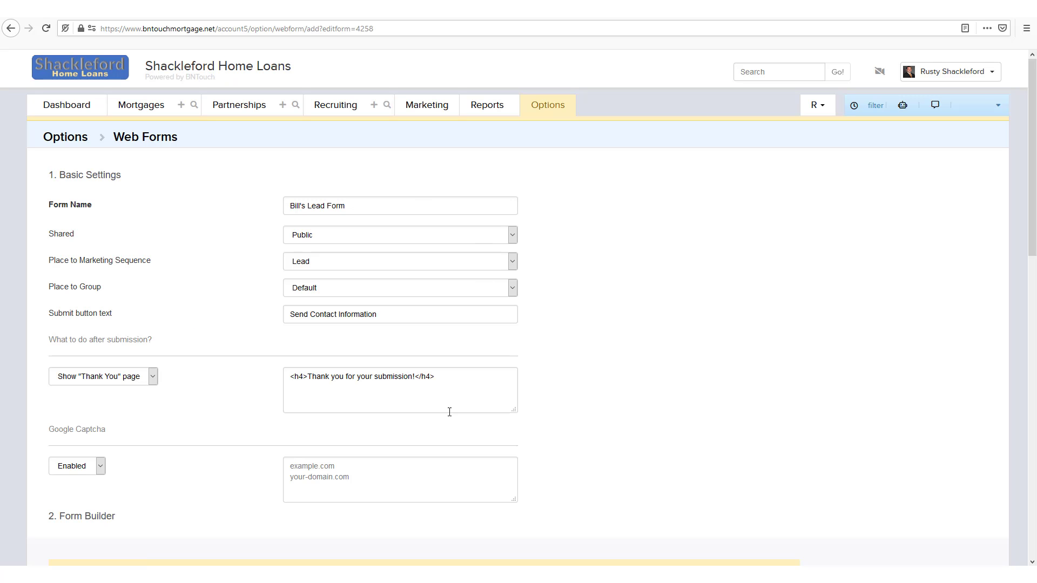
click(146, 140)
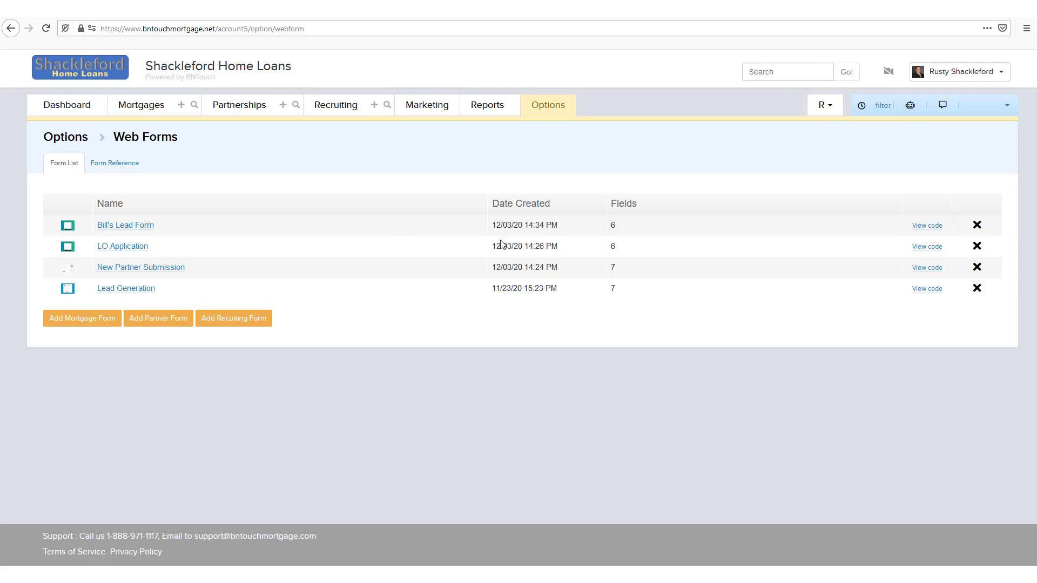
click(917, 229)
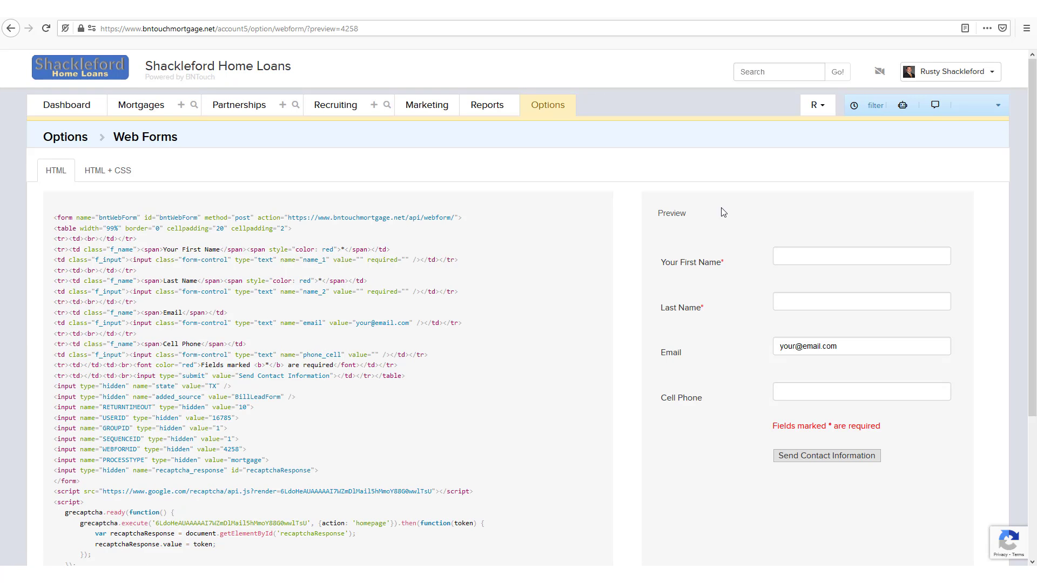
Show the HTML + CSS embed code and scroll down to its input and button styling rules
scroll(540, 286, down, 2)
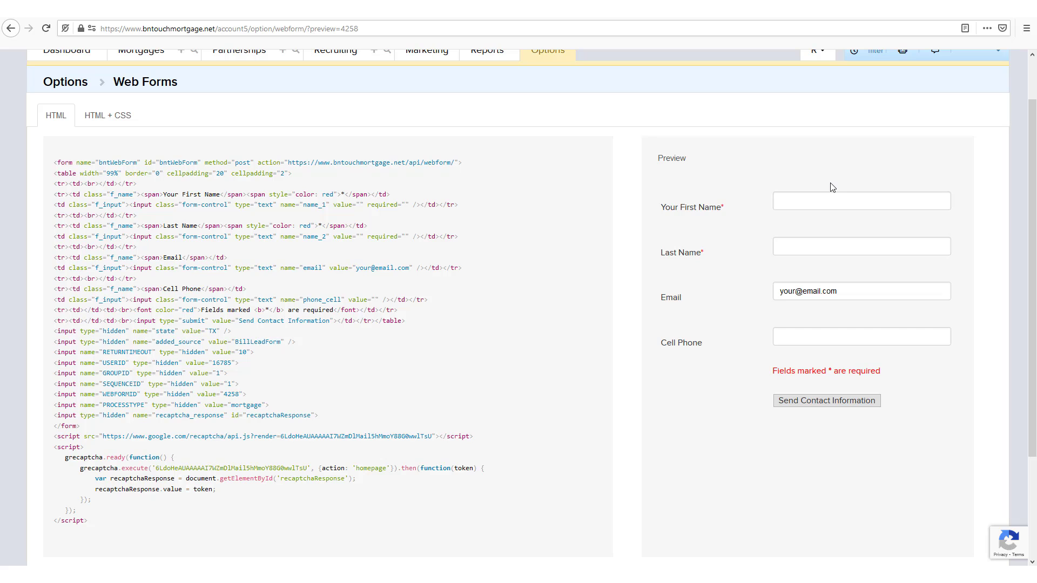
click(86, 122)
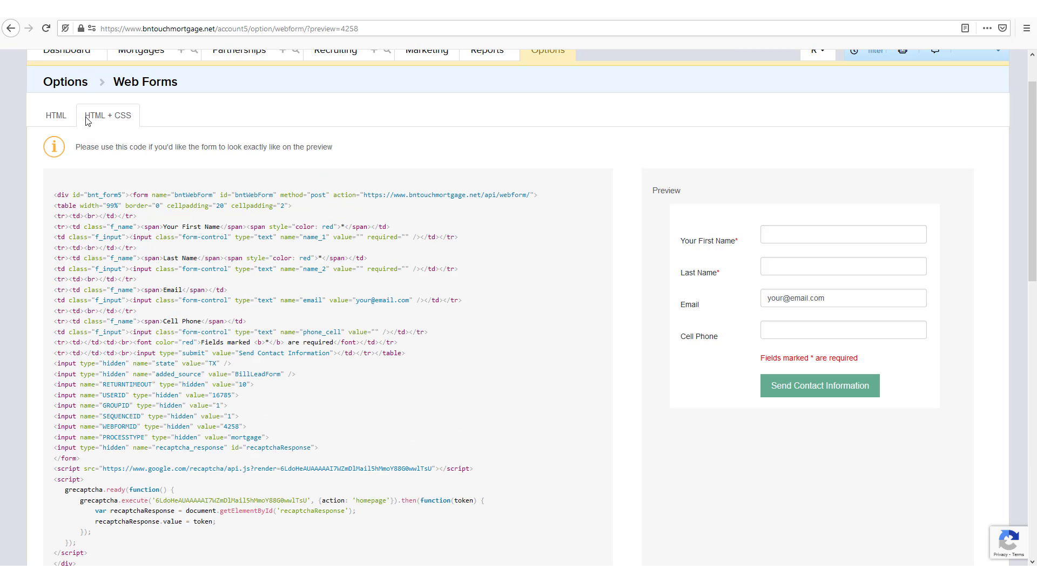
click(54, 121)
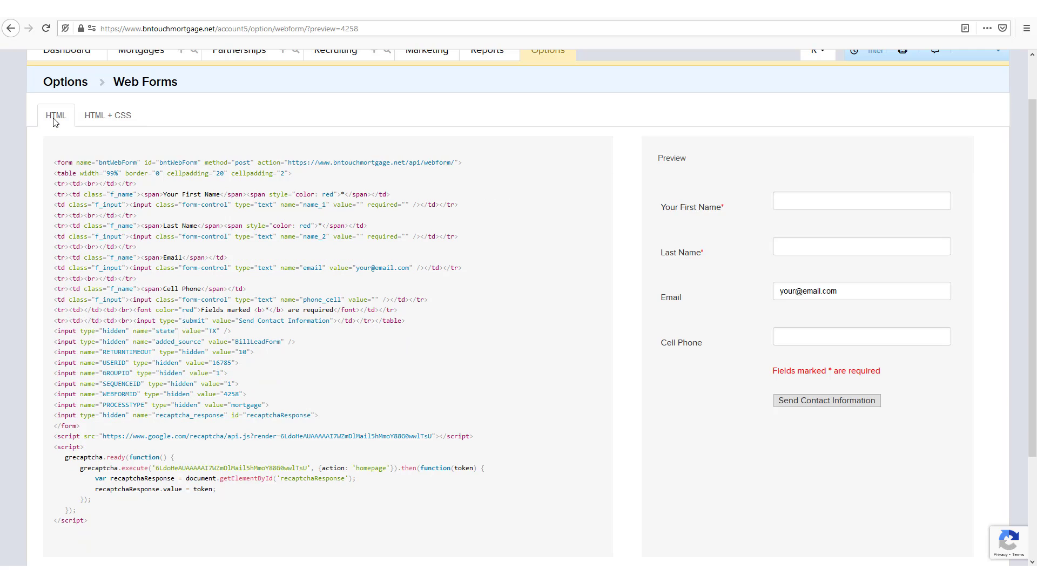
click(120, 115)
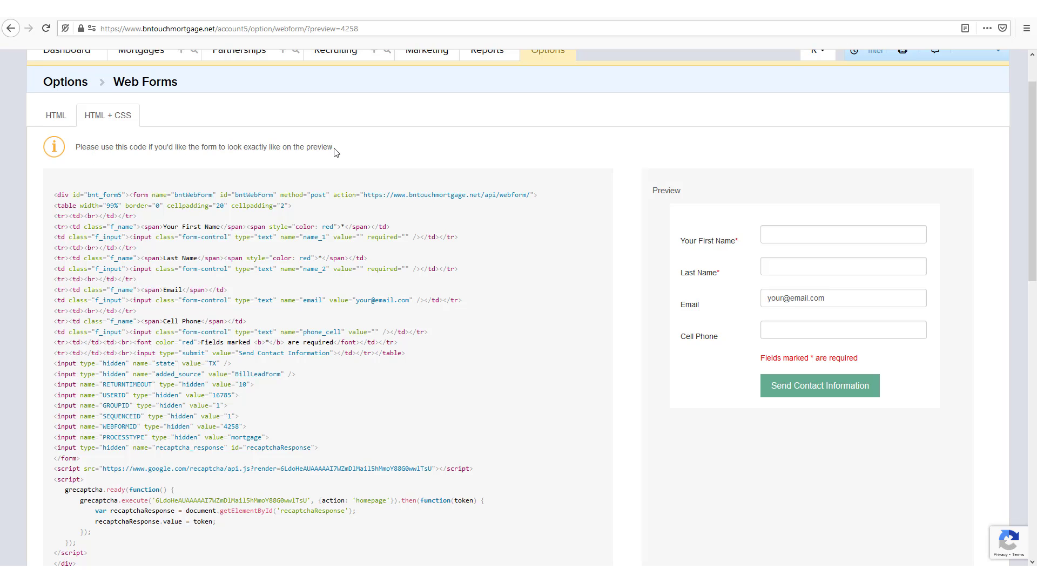
scroll(335, 153, down, 15)
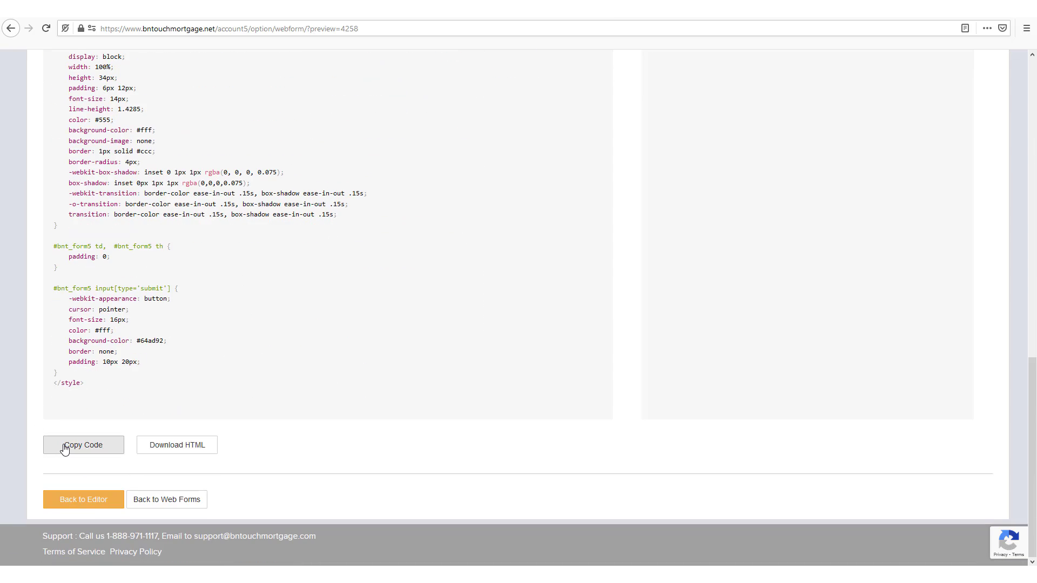
Abandon the Download HTML file save and go back to the Web Forms list showing Bill's Lead Form
click(188, 450)
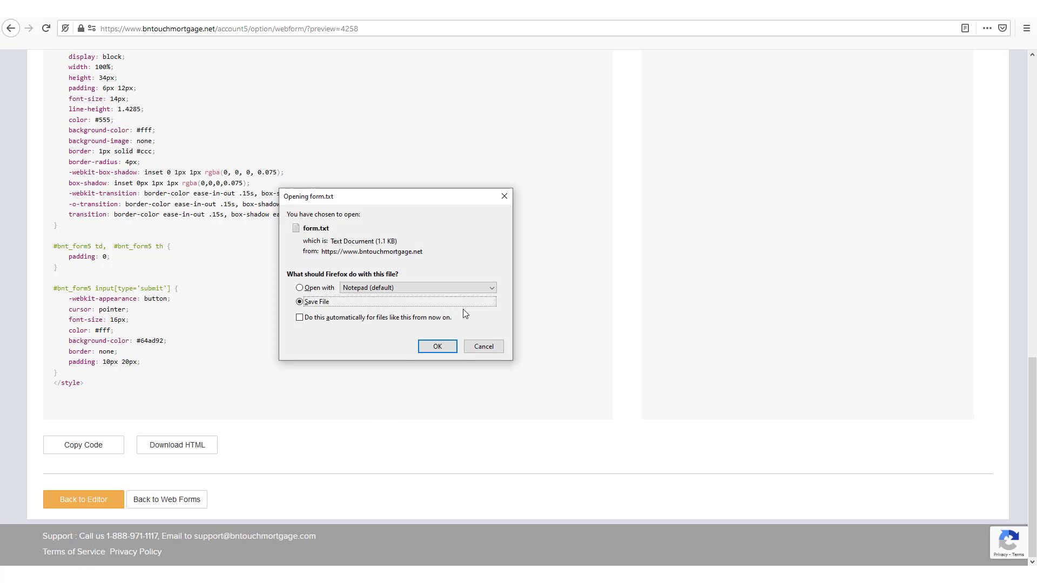
click(494, 350)
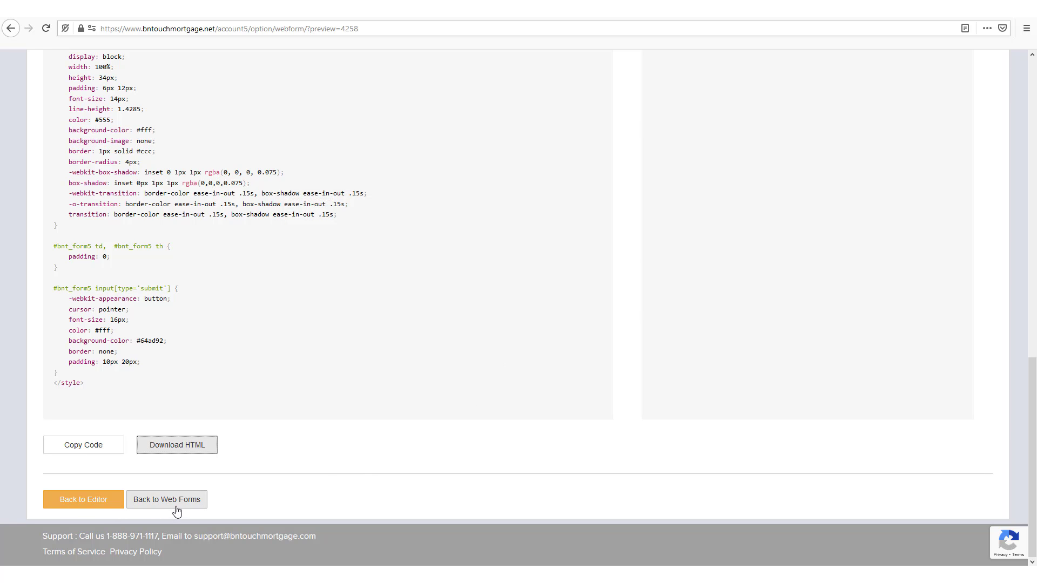
click(194, 499)
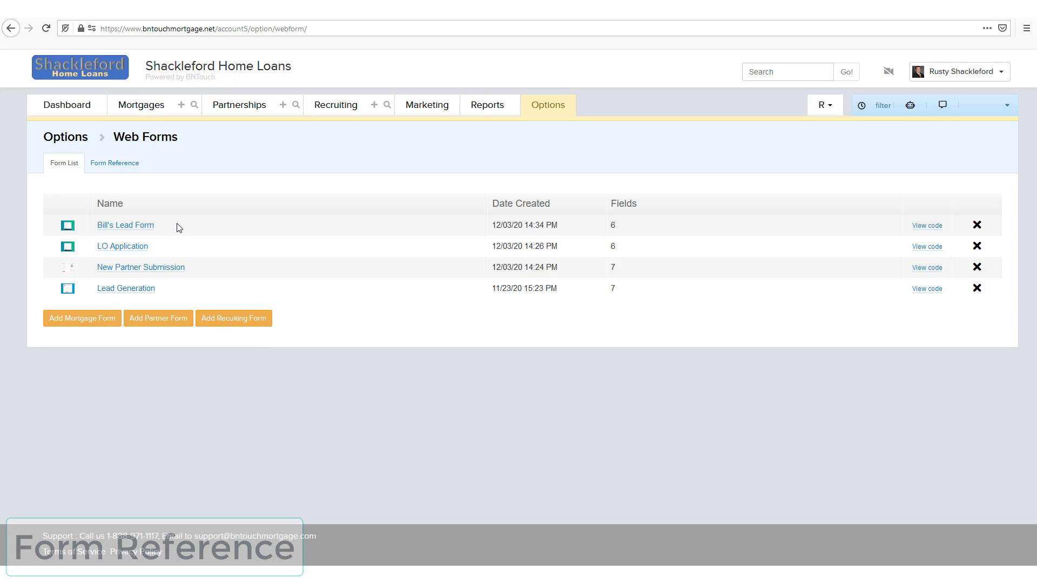
Copy the PARTNERLINK hidden input line from the web forms Form Reference
click(124, 172)
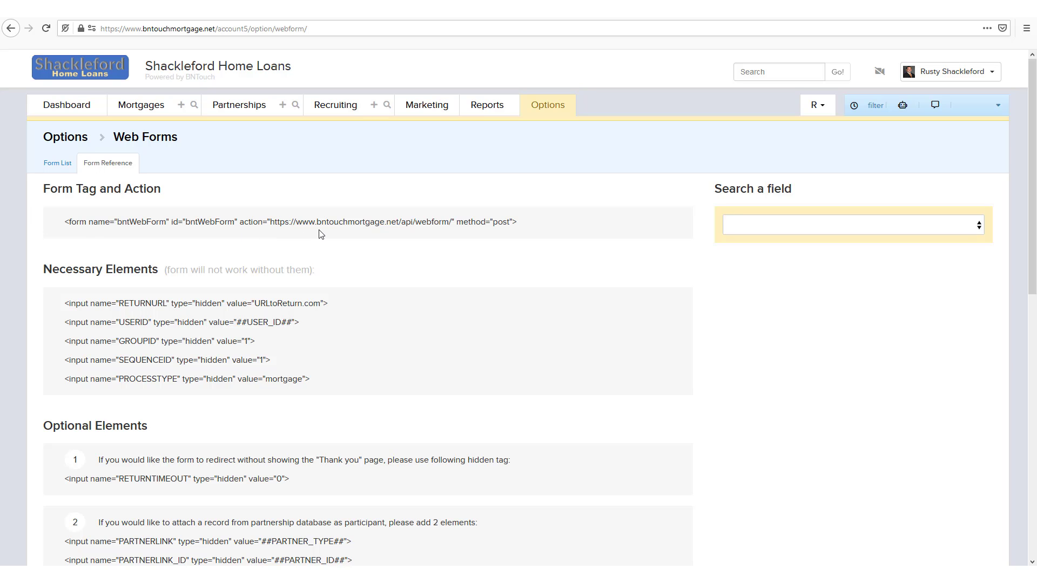
scroll(322, 234, down, 2)
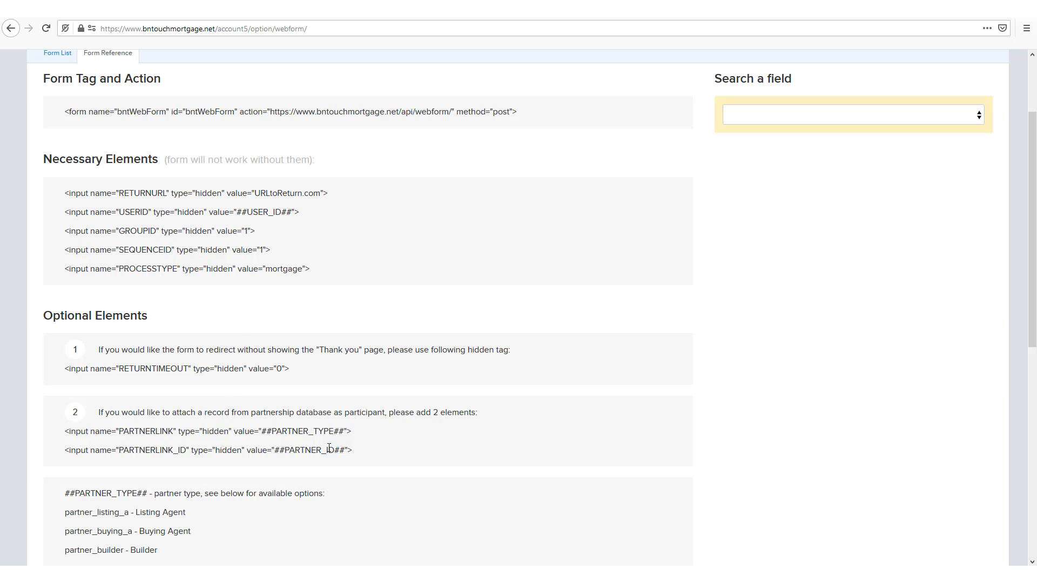
drag(354, 433, 55, 441)
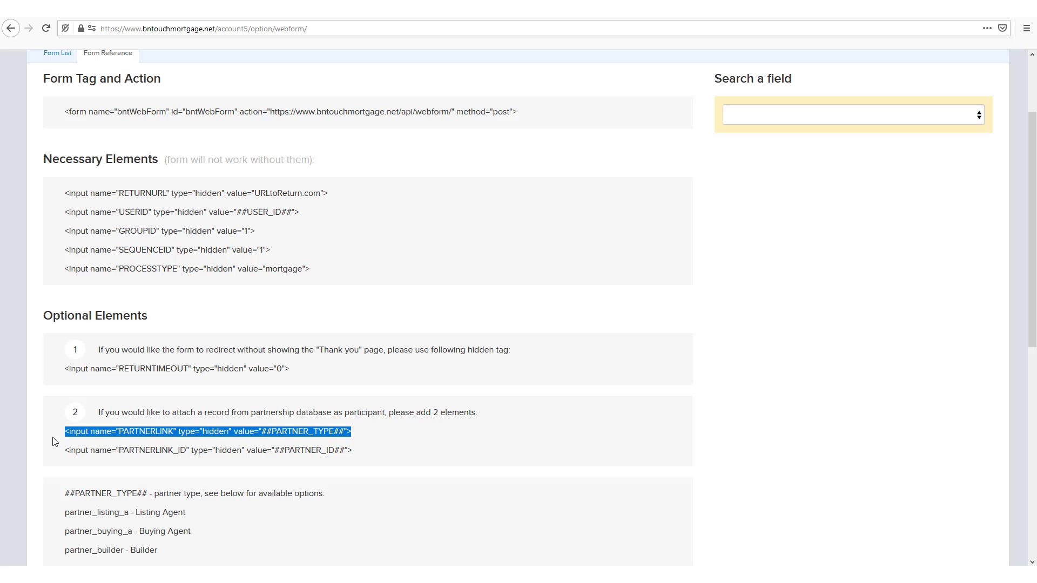
right_click(106, 432)
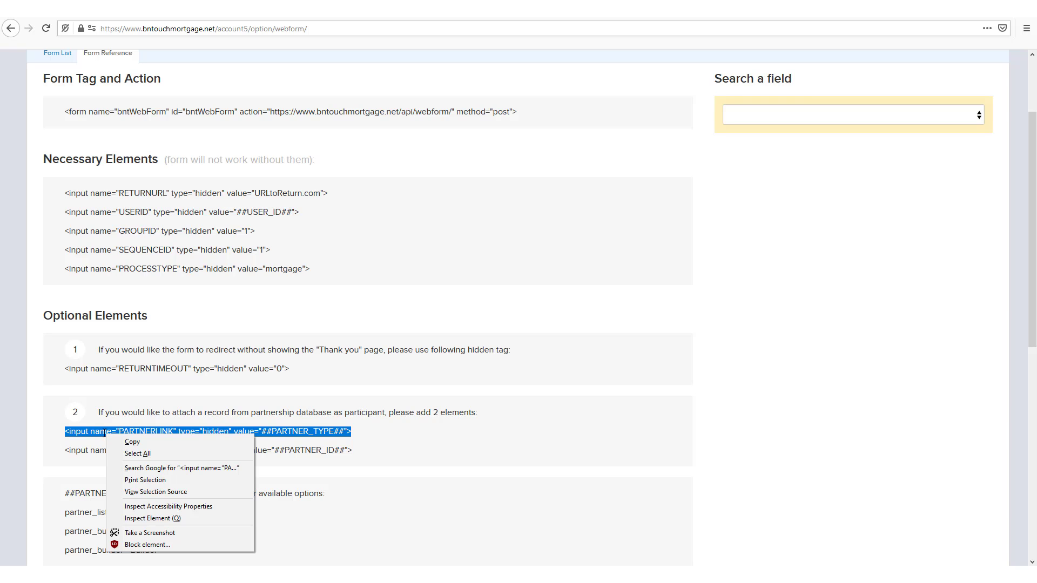
click(148, 442)
click(572, 440)
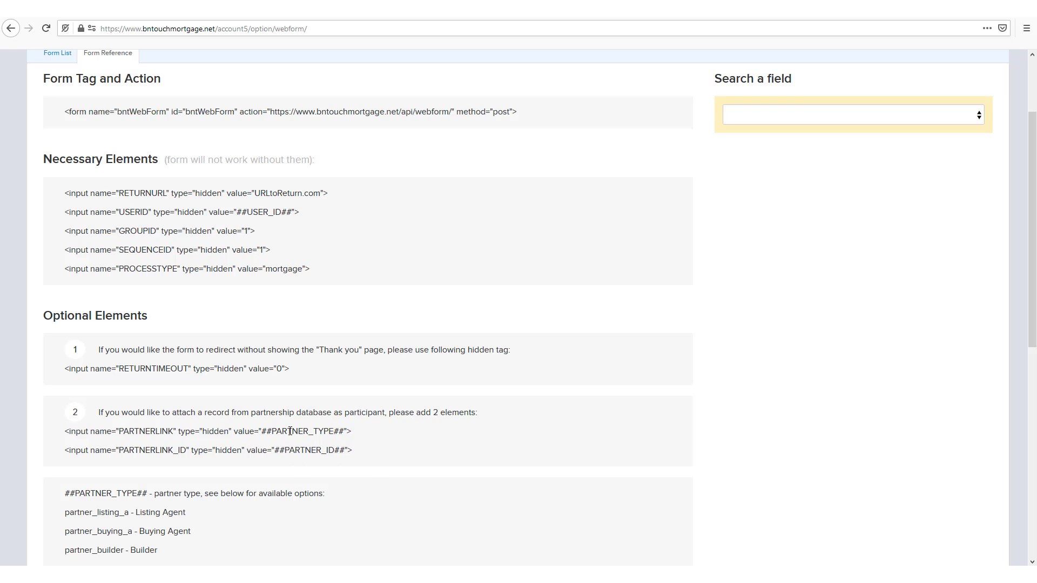
Scroll through the partner type codes listed in the Form Reference
scroll(585, 433, down, 5)
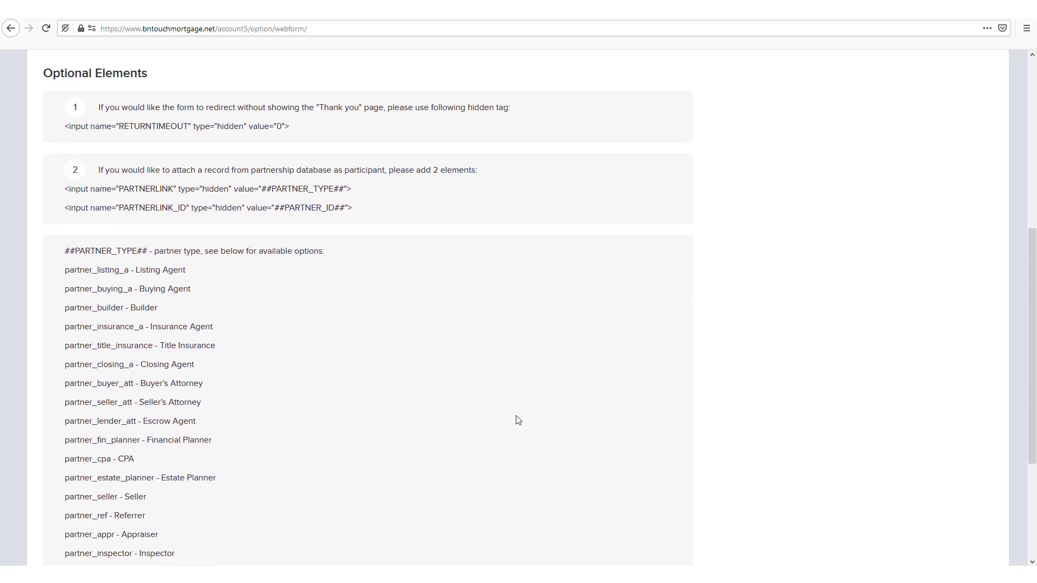
scroll(517, 420, down, 4)
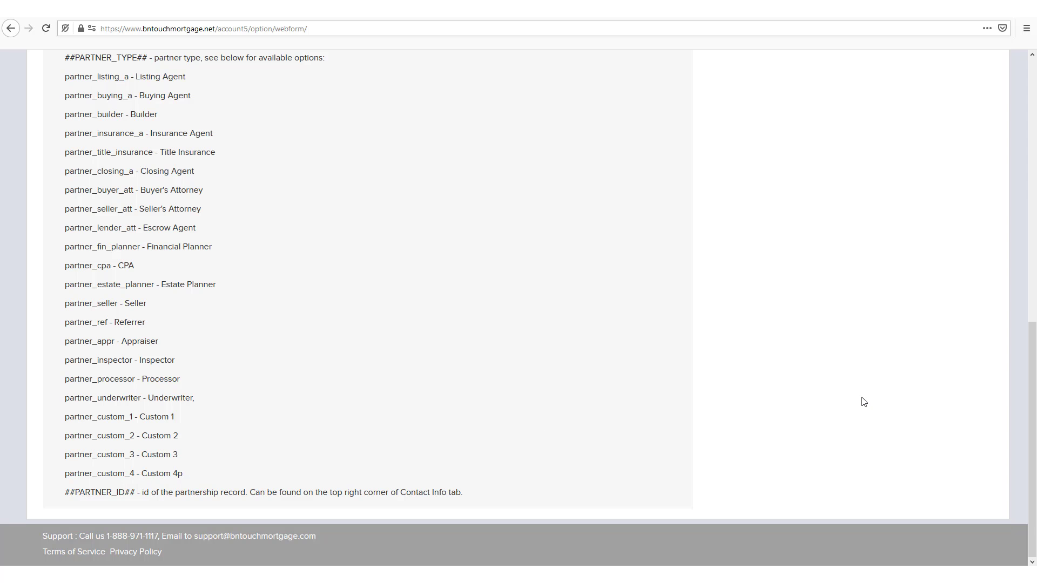
scroll(876, 397, up, 6)
scroll(879, 392, up, 4)
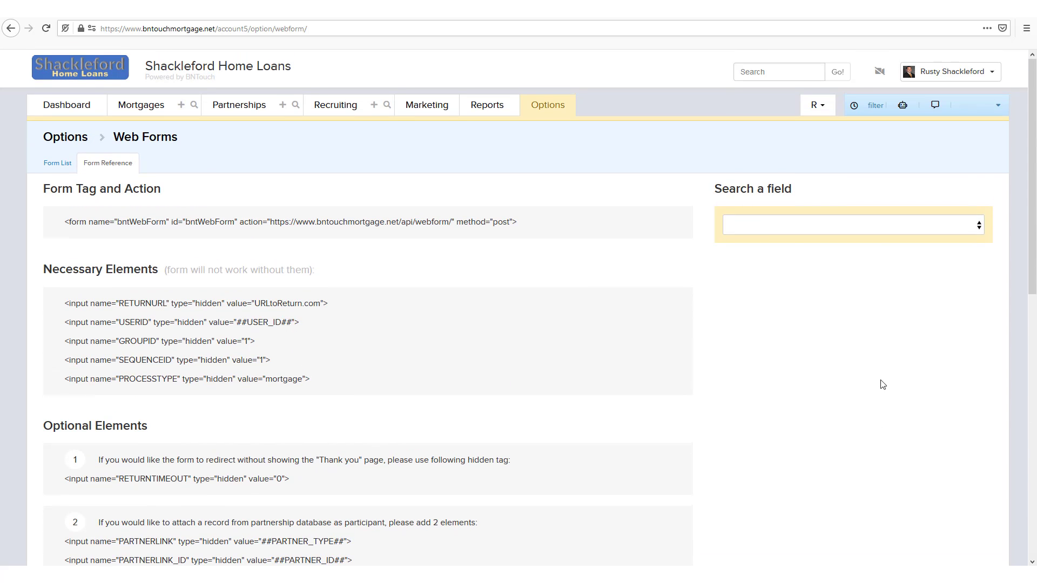
Search the field list for 'Typ', choose Type, and copy its generated select snippet
click(763, 223)
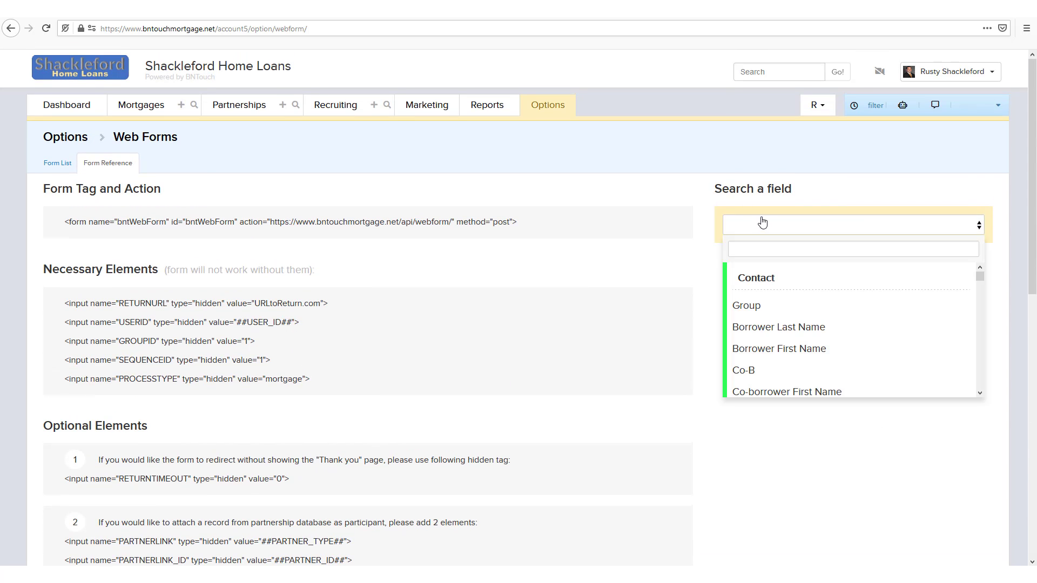
click(764, 246)
text(Typ)
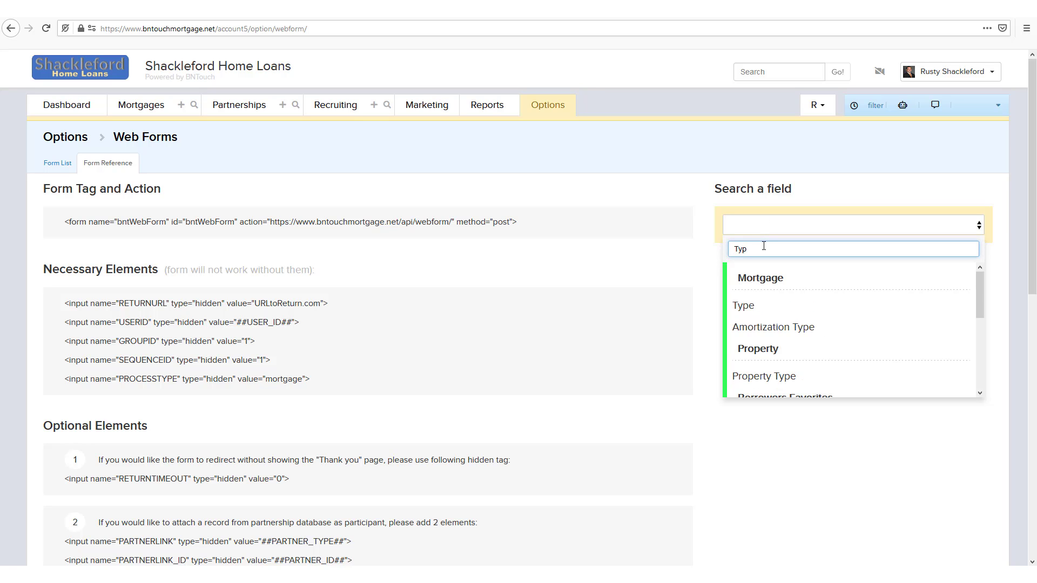
click(759, 306)
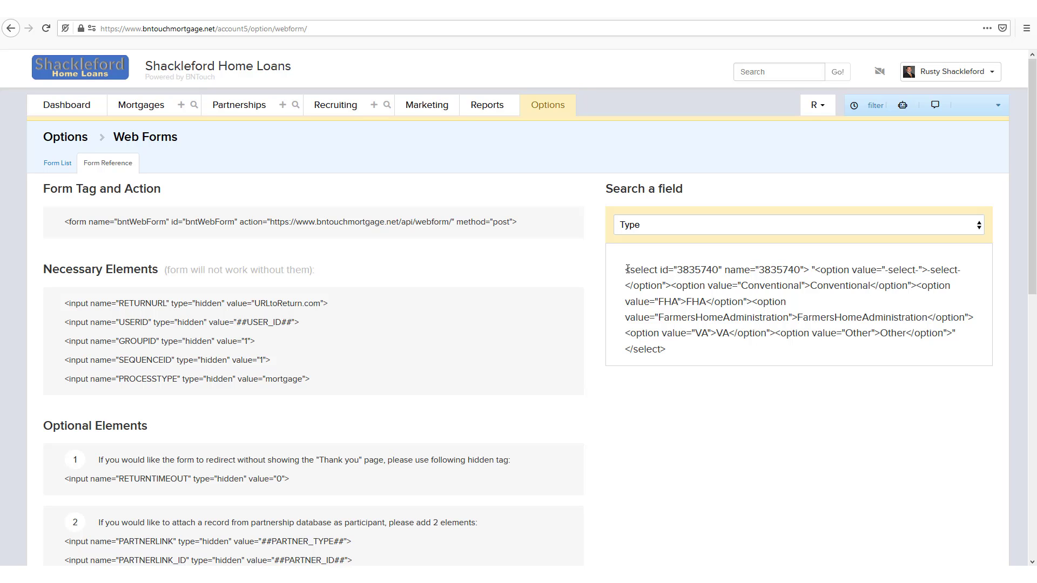
drag(626, 270, 671, 357)
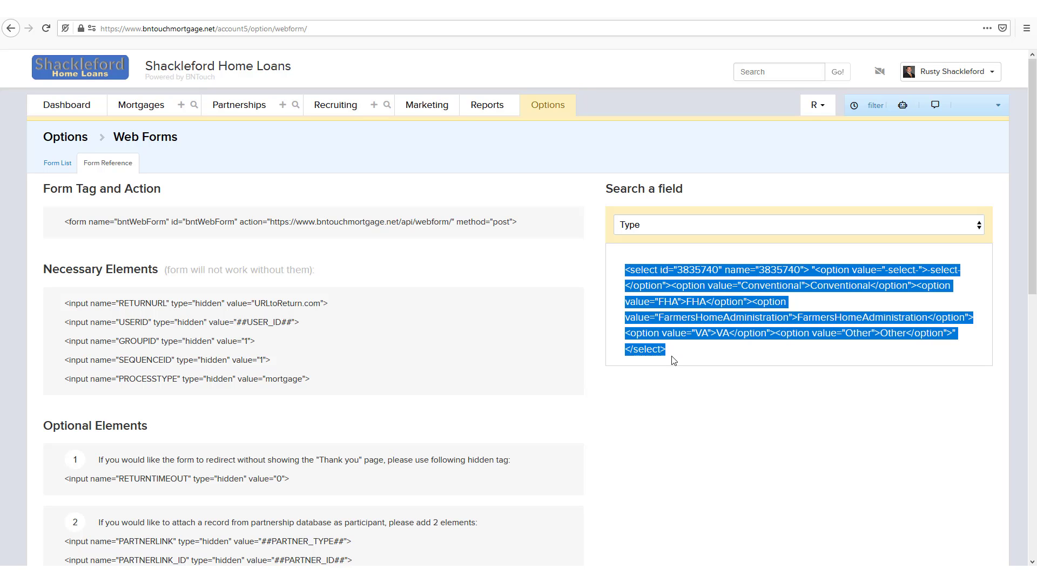
right_click(649, 303)
click(675, 312)
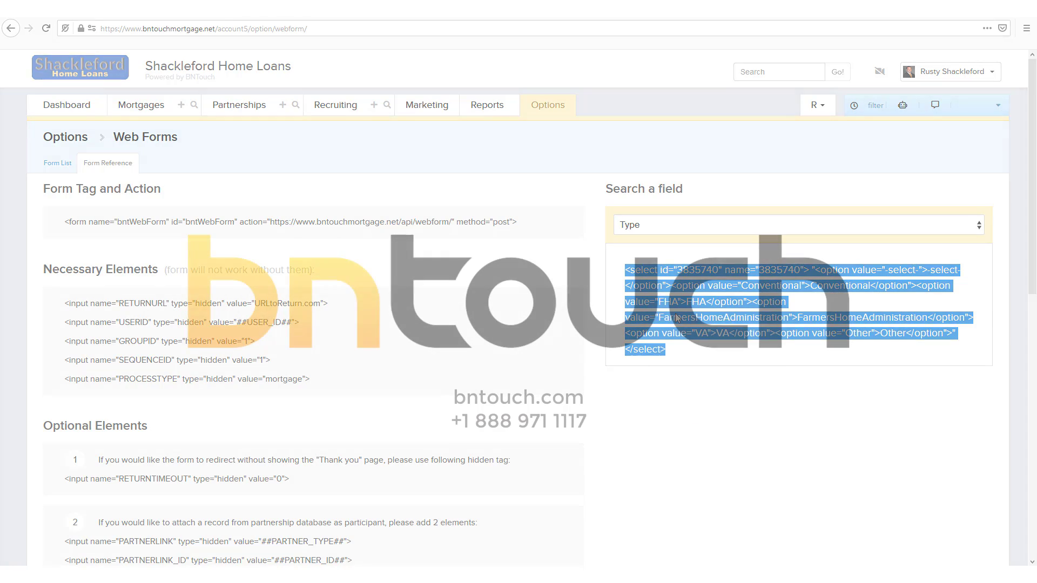